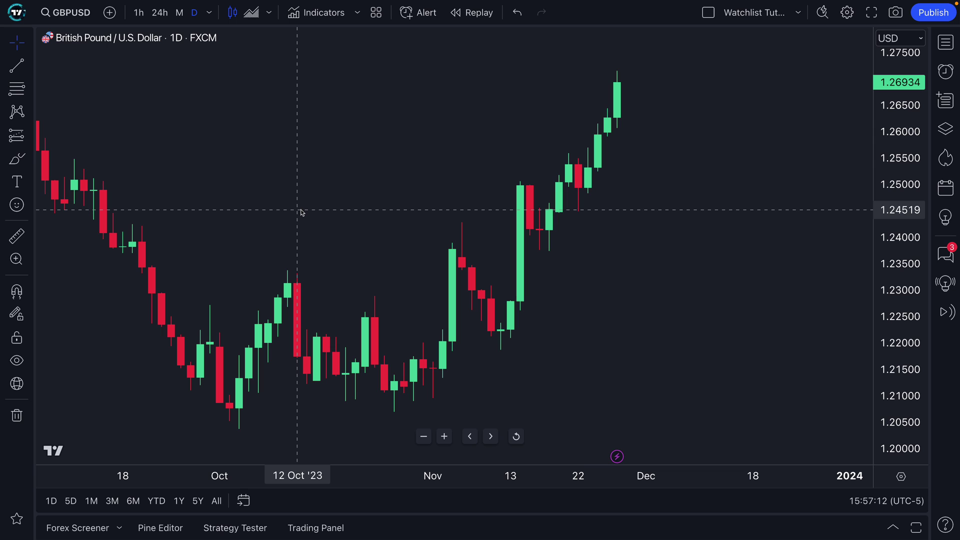
{"action": "scroll", "coordinate": [356, 150], "scroll_direction": "up", "scroll_amount": 3}
{"action": "scroll", "coordinate": [353, 167], "scroll_direction": "left", "scroll_amount": 3}
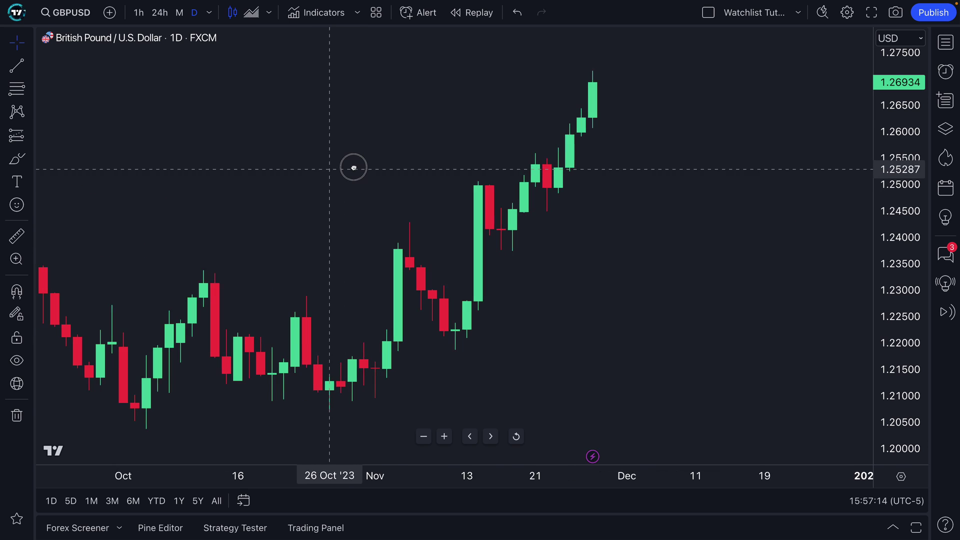
{"action": "scroll", "coordinate": [372, 162], "scroll_direction": "up", "scroll_amount": 4}
{"action": "scroll", "coordinate": [372, 162], "scroll_direction": "right", "scroll_amount": 3}
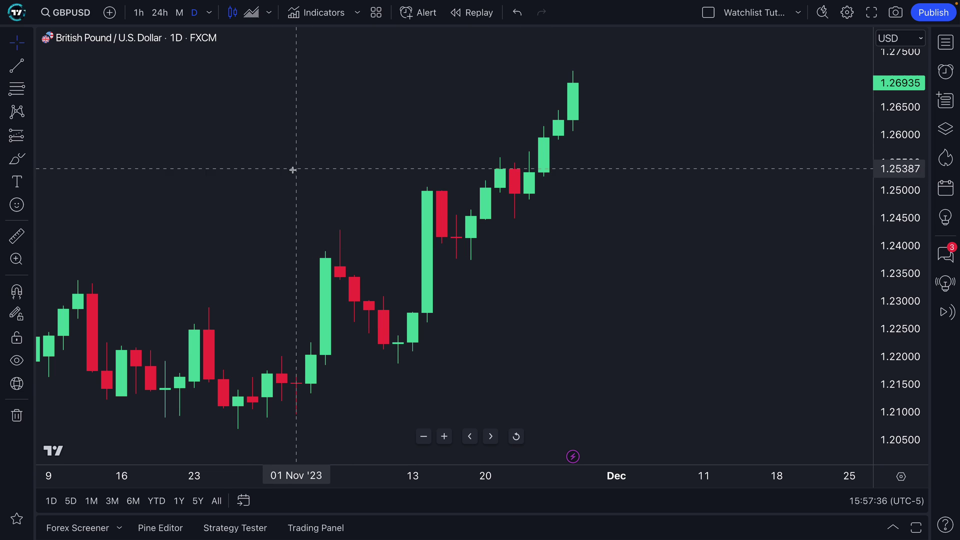
{"action": "scroll", "coordinate": [290, 169], "scroll_direction": "down", "scroll_amount": 3}
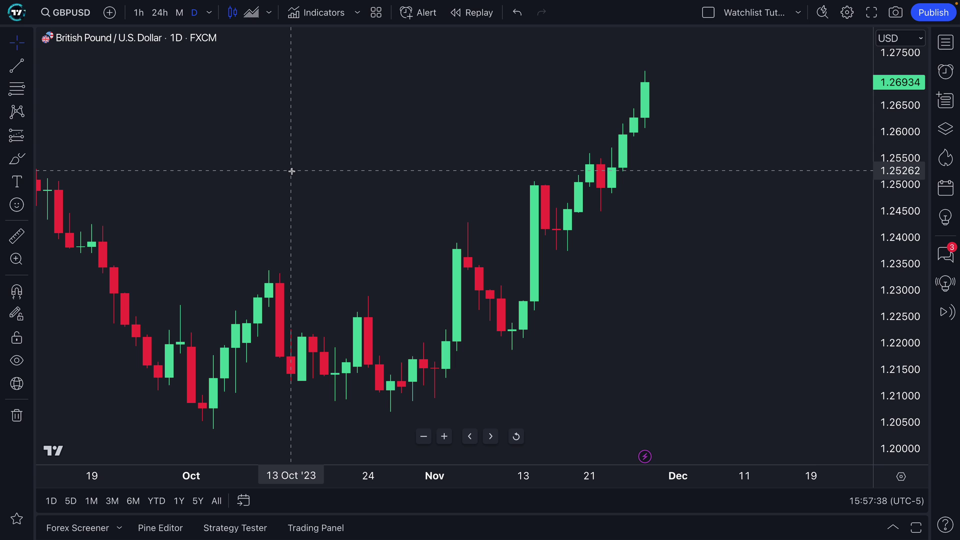
{"action": "scroll", "coordinate": [322, 161], "scroll_direction": "down", "scroll_amount": 1}
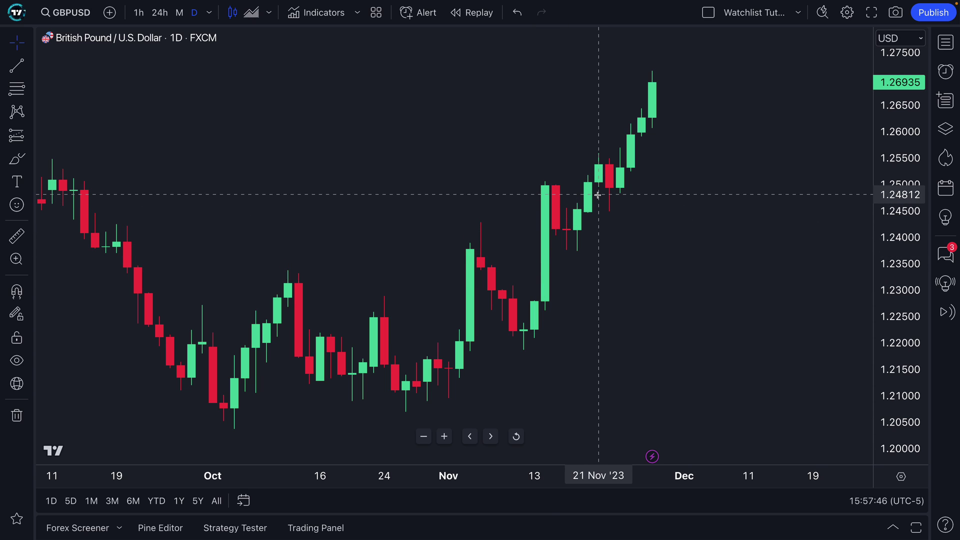
{"action": "scroll", "coordinate": [388, 215], "scroll_direction": "down", "scroll_amount": 1}
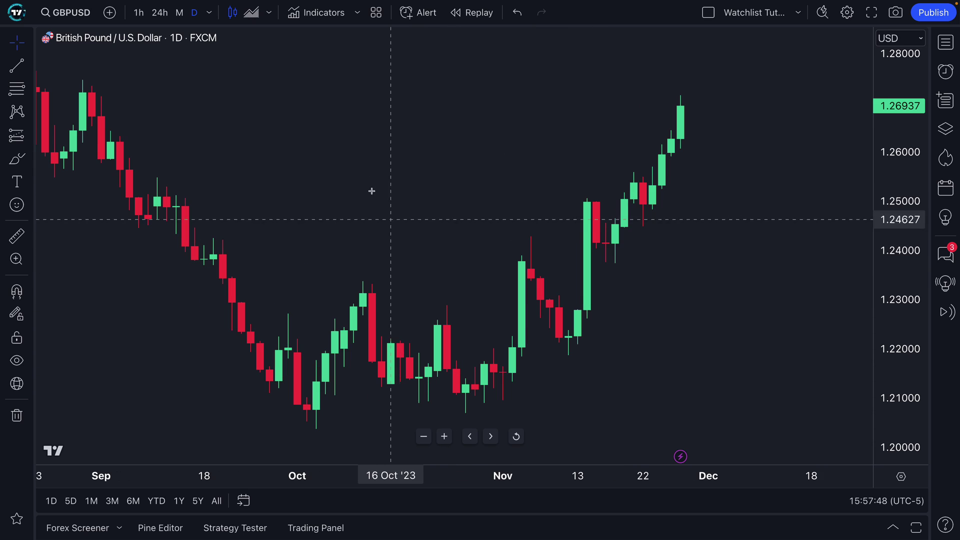
Add the *All Candlestick Patterns* indicator from the technical patterns to the GBPUSD daily chart.
{"action": "key", "text": "slash"}
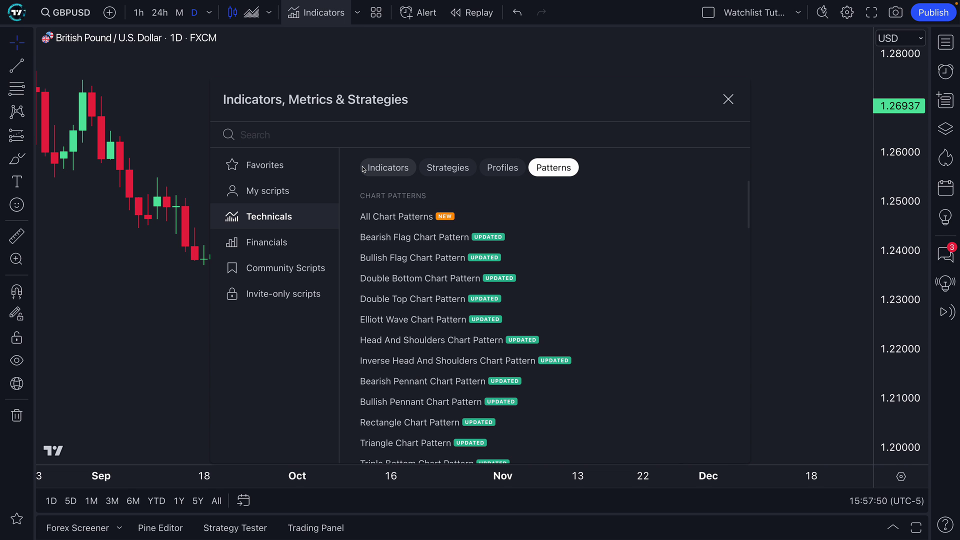
{"action": "scroll", "coordinate": [448, 300], "scroll_direction": "down", "scroll_amount": 5}
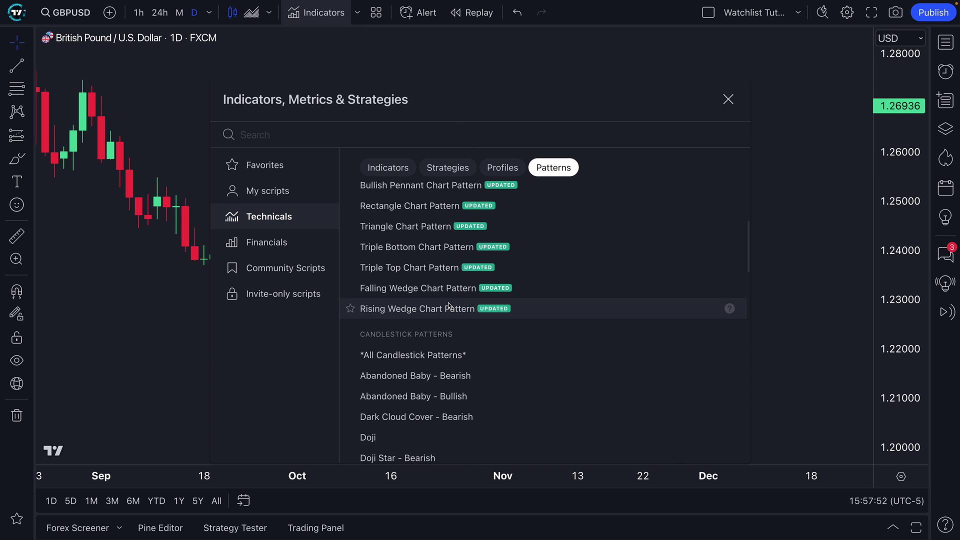
{"action": "scroll", "coordinate": [450, 302], "scroll_direction": "down", "scroll_amount": 2}
{"action": "scroll", "coordinate": [455, 305], "scroll_direction": "down", "scroll_amount": 4}
{"action": "scroll", "coordinate": [461, 274], "scroll_direction": "up", "scroll_amount": 1}
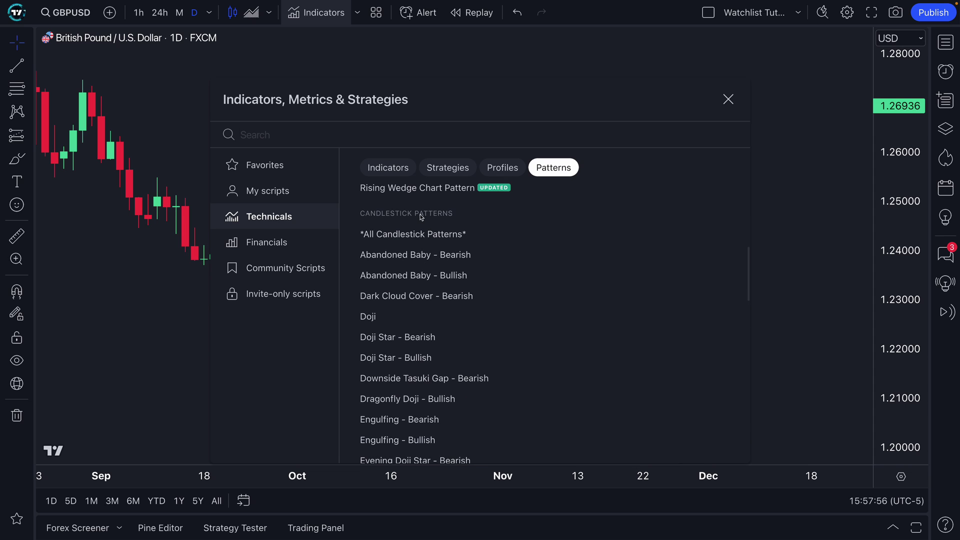
{"action": "left_click", "coordinate": [419, 237]}
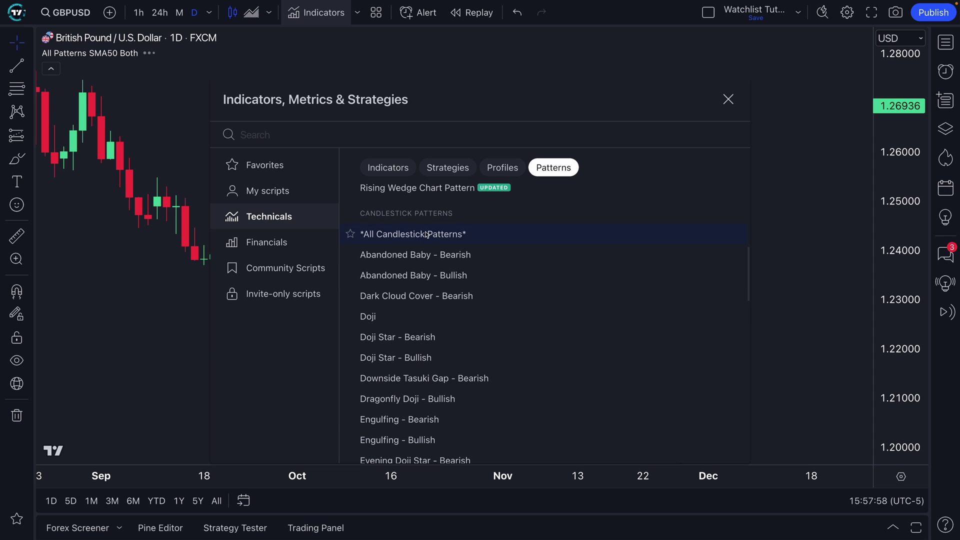
{"action": "left_click", "coordinate": [728, 99]}
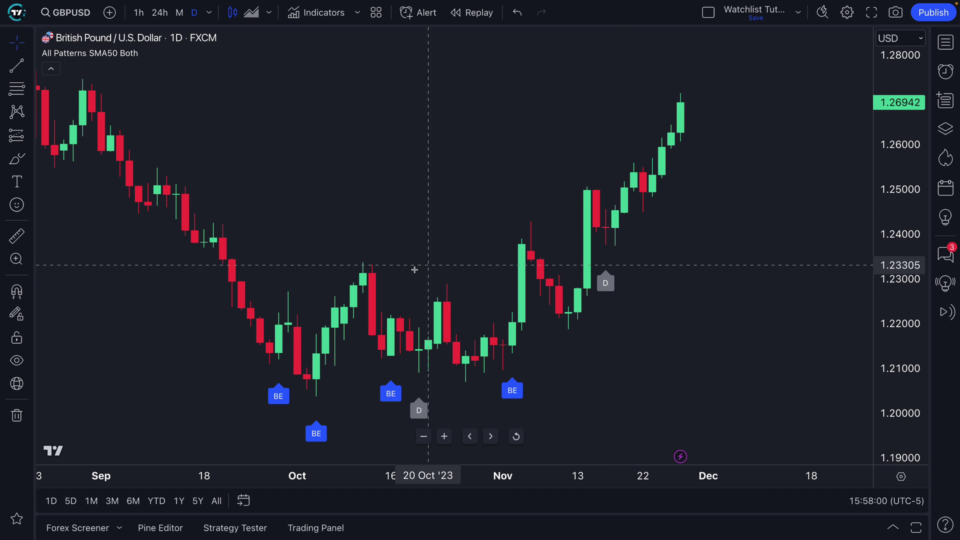
Look over the candlestick pattern labels back to July, and remove the All Patterns indicator from the chart.
{"action": "scroll", "coordinate": [403, 272], "scroll_direction": "down", "scroll_amount": 3}
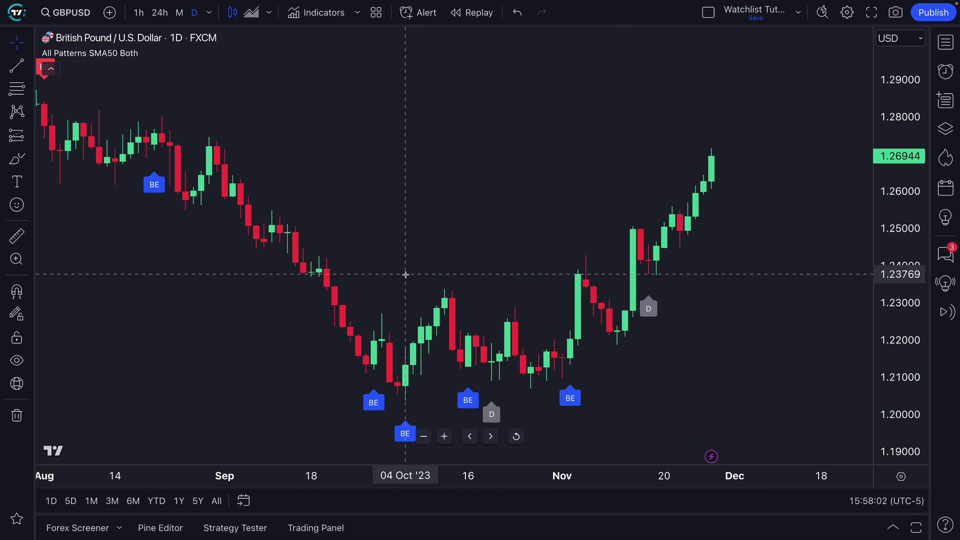
{"action": "scroll", "coordinate": [406, 275], "scroll_direction": "down", "scroll_amount": 3}
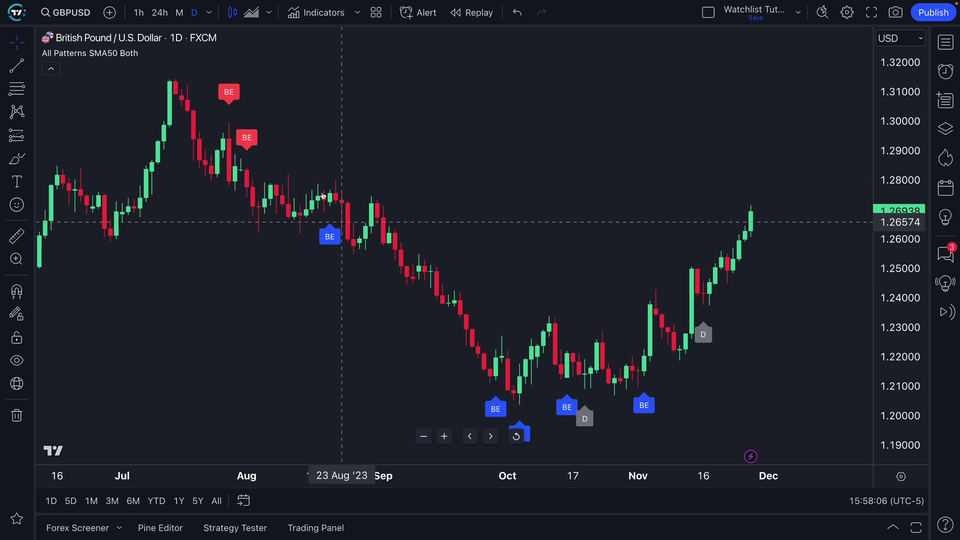
{"action": "mouse_move", "coordinate": [246, 141]}
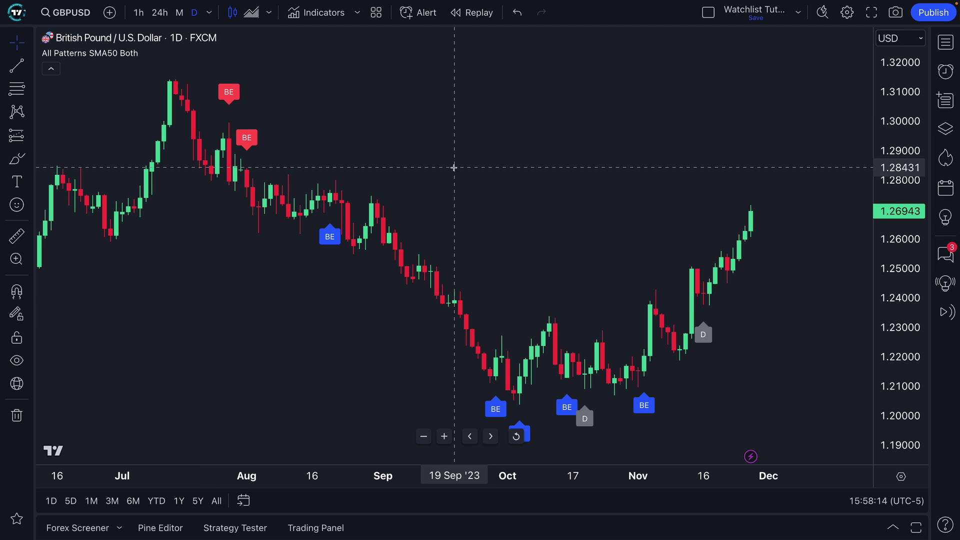
{"action": "mouse_move", "coordinate": [100, 50]}
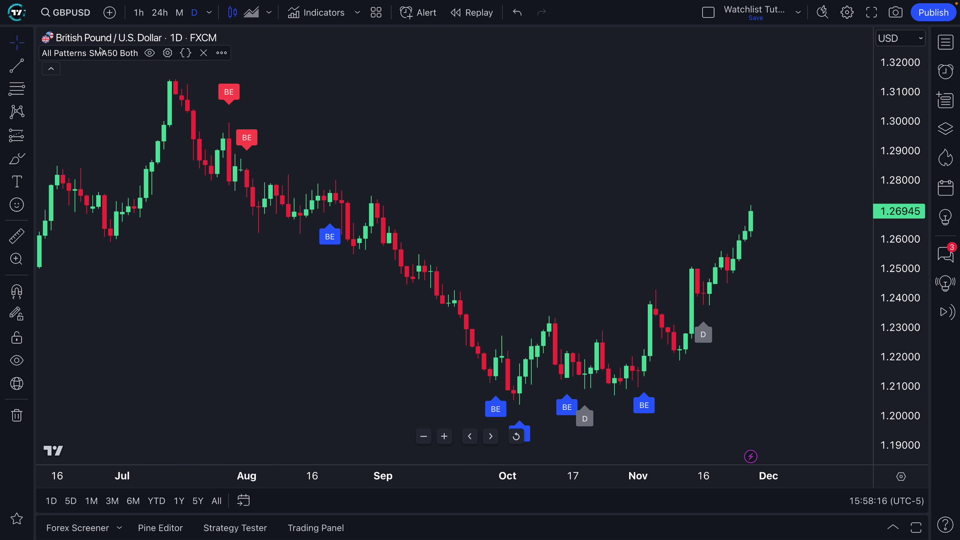
{"action": "left_click", "coordinate": [203, 53]}
Browse the chart patterns and candlestick patterns available in the technical indicators library.
{"action": "scroll", "coordinate": [370, 125], "scroll_direction": "up", "scroll_amount": 1}
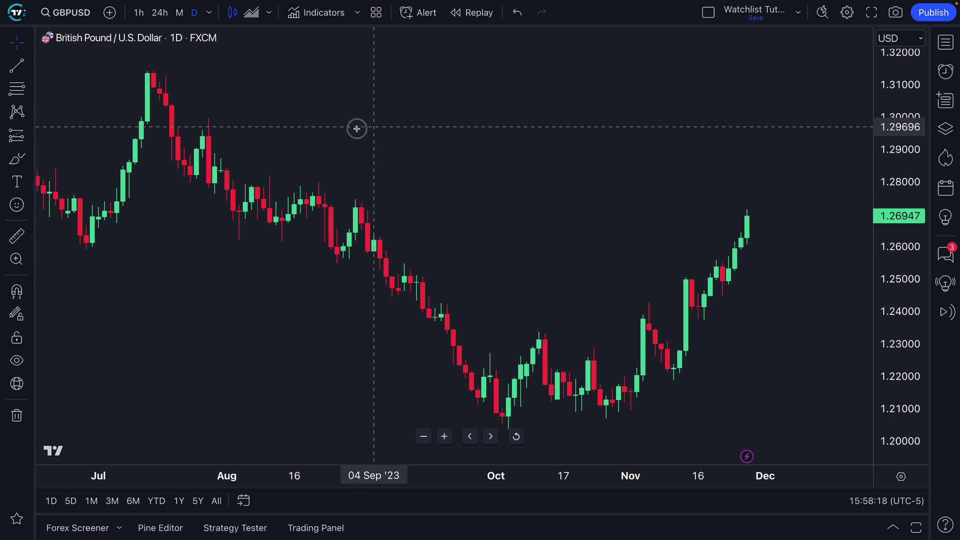
{"action": "left_click_drag", "start_coordinate": [369, 127], "coordinate": [215, 170]}
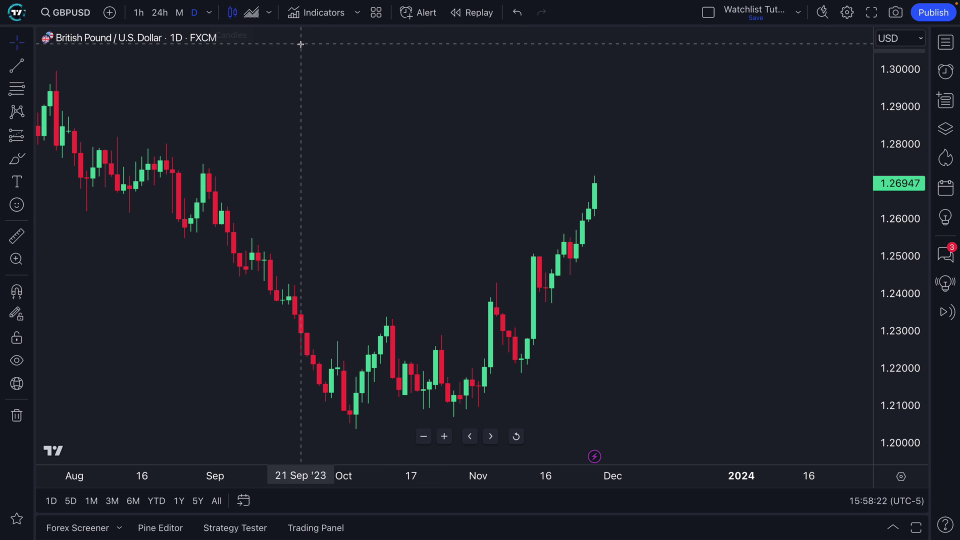
{"action": "left_click", "coordinate": [312, 19]}
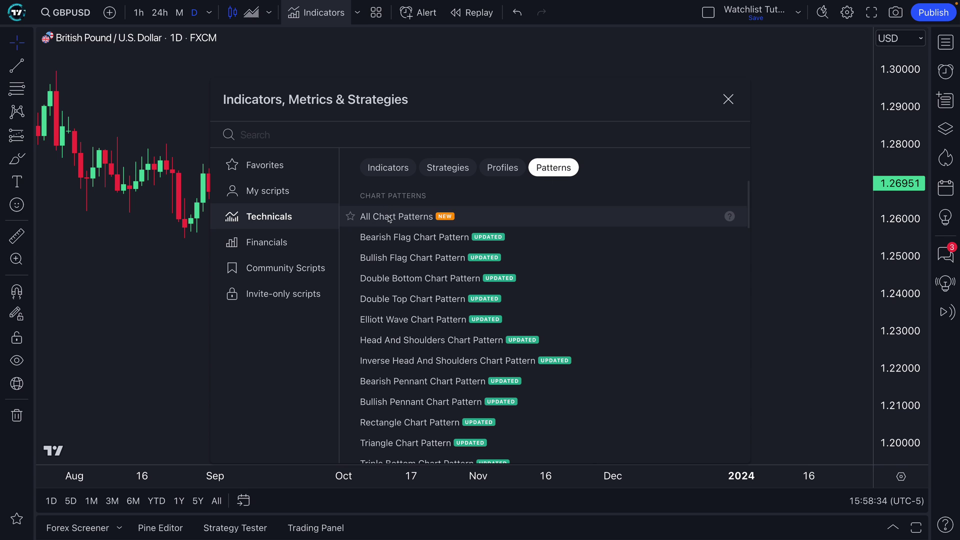
{"action": "scroll", "coordinate": [408, 275], "scroll_direction": "down", "scroll_amount": 2}
{"action": "scroll", "coordinate": [407, 275], "scroll_direction": "down", "scroll_amount": 2}
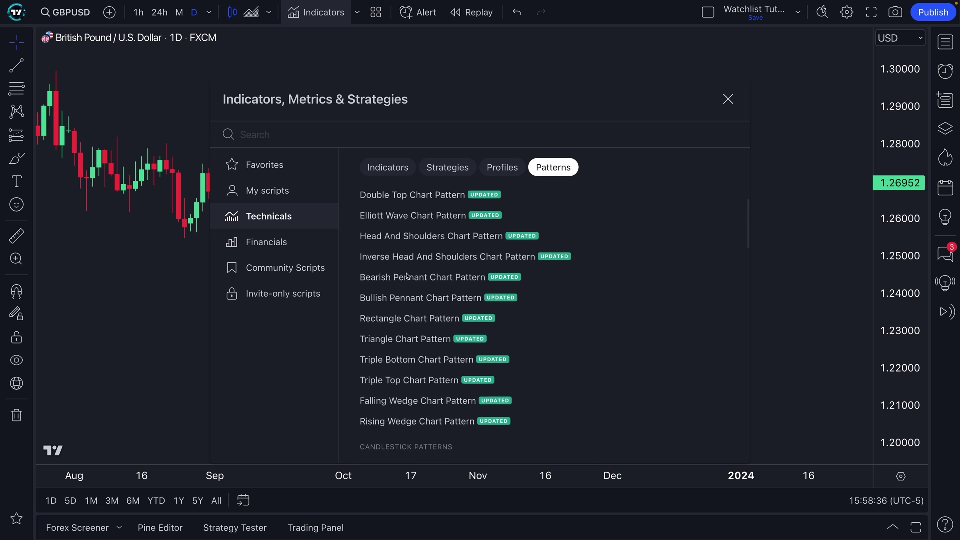
{"action": "scroll", "coordinate": [408, 275], "scroll_direction": "down", "scroll_amount": 3}
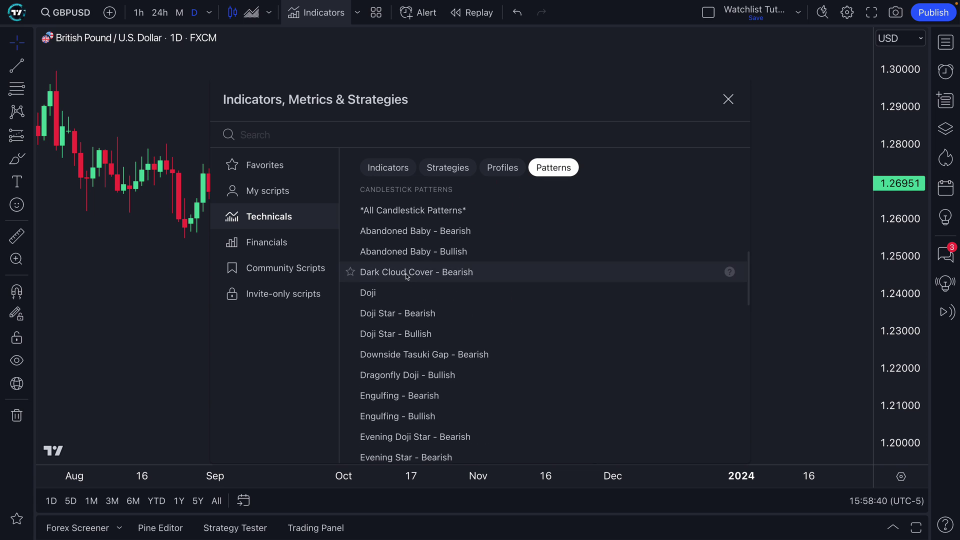
{"action": "scroll", "coordinate": [408, 275], "scroll_direction": "up", "scroll_amount": 1}
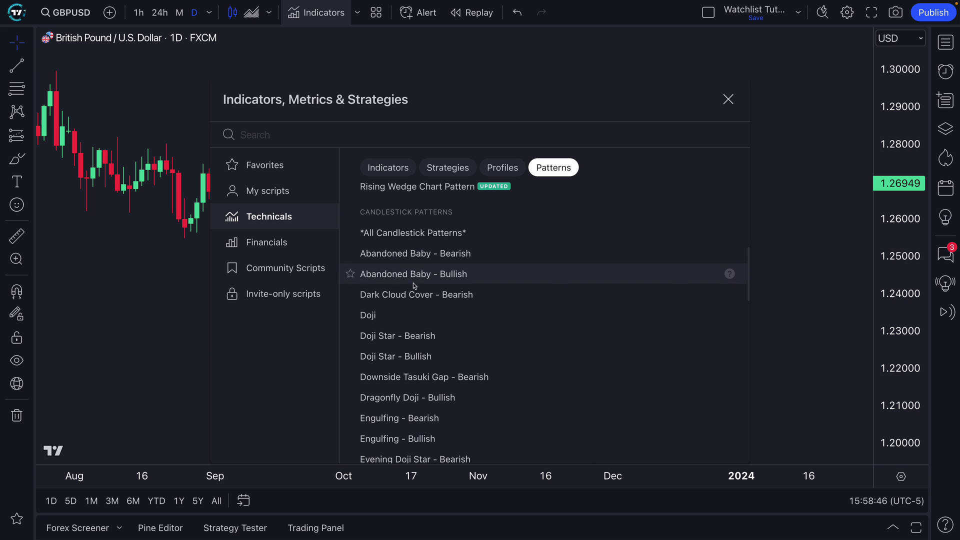
{"action": "scroll", "coordinate": [413, 280], "scroll_direction": "down", "scroll_amount": 4}
{"action": "scroll", "coordinate": [414, 286], "scroll_direction": "down", "scroll_amount": 2}
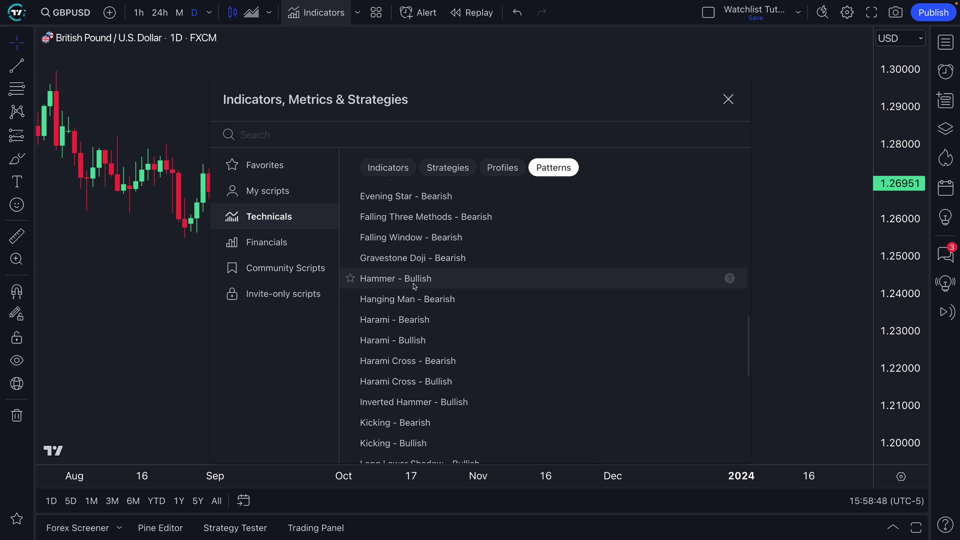
{"action": "scroll", "coordinate": [414, 286], "scroll_direction": "down", "scroll_amount": 3}
{"action": "scroll", "coordinate": [418, 397], "scroll_direction": "down", "scroll_amount": 5}
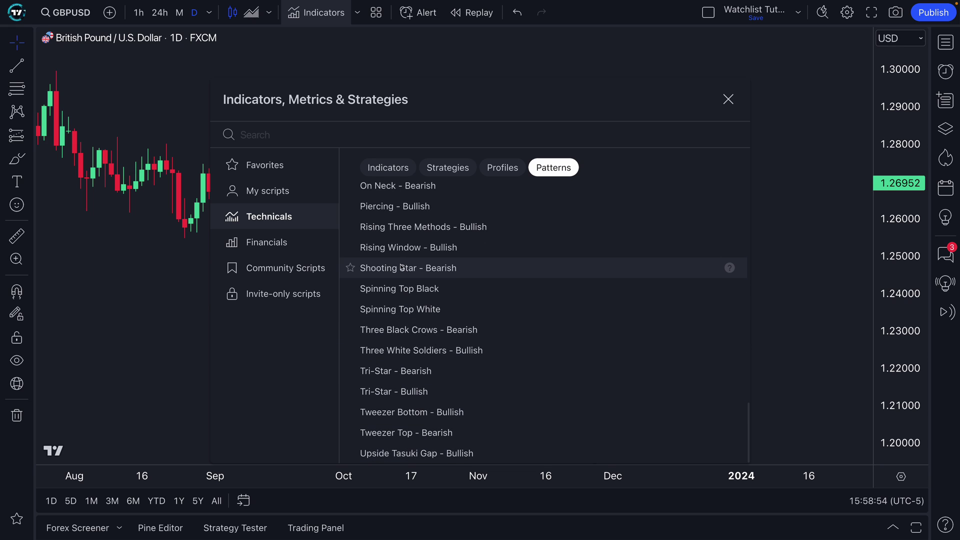
{"action": "scroll", "coordinate": [402, 256], "scroll_direction": "up", "scroll_amount": 3}
{"action": "scroll", "coordinate": [401, 256], "scroll_direction": "up", "scroll_amount": 5}
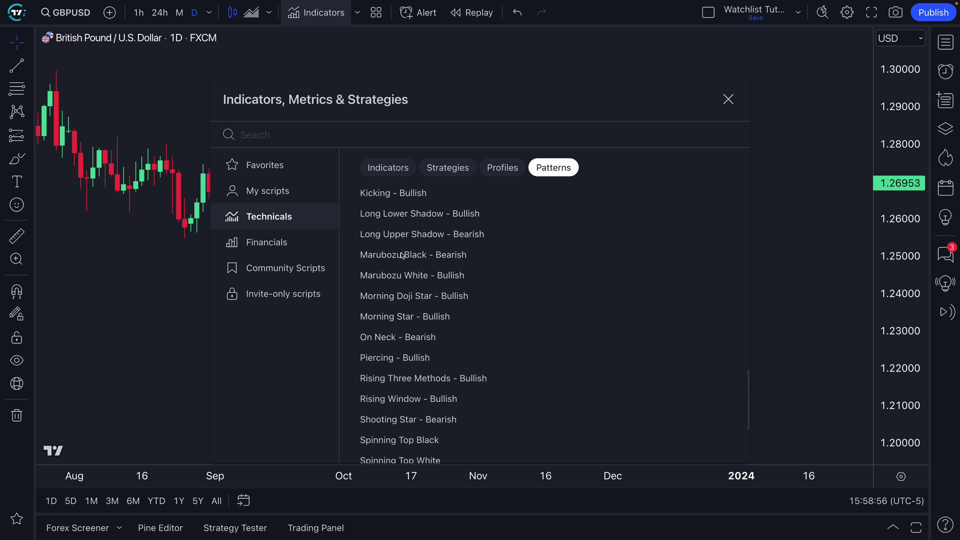
{"action": "scroll", "coordinate": [402, 253], "scroll_direction": "up", "scroll_amount": 3}
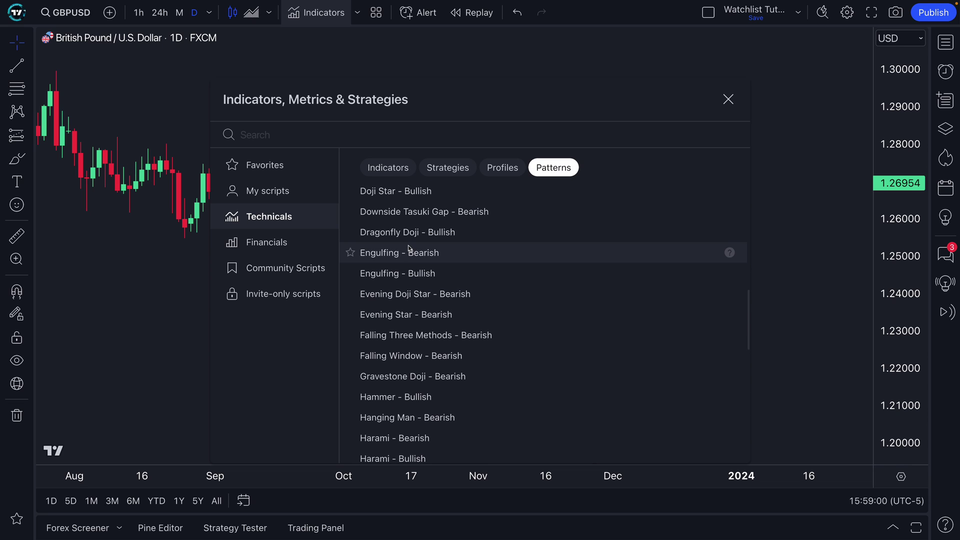
{"action": "scroll", "coordinate": [408, 250], "scroll_direction": "up", "scroll_amount": 2}
{"action": "scroll", "coordinate": [408, 261], "scroll_direction": "up", "scroll_amount": 2}
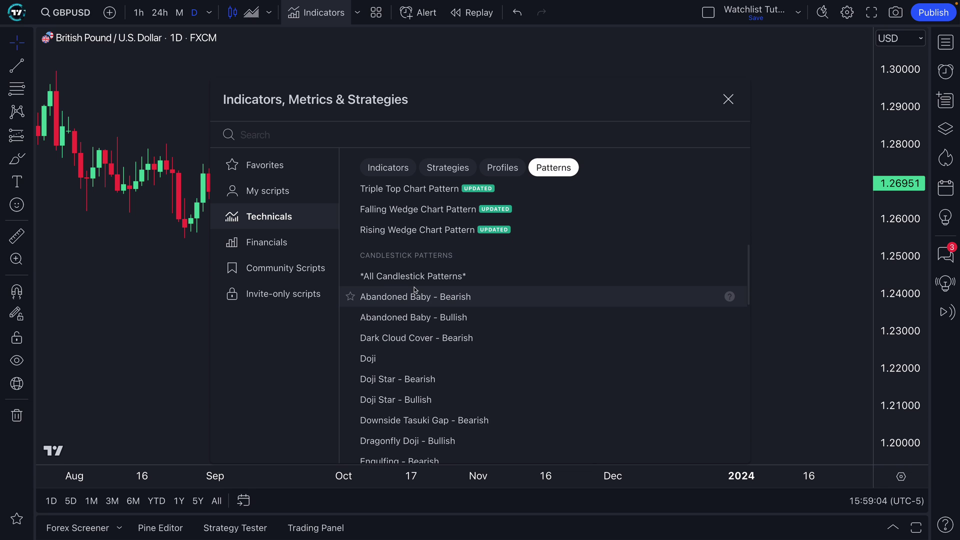
{"action": "scroll", "coordinate": [409, 282], "scroll_direction": "down", "scroll_amount": 2}
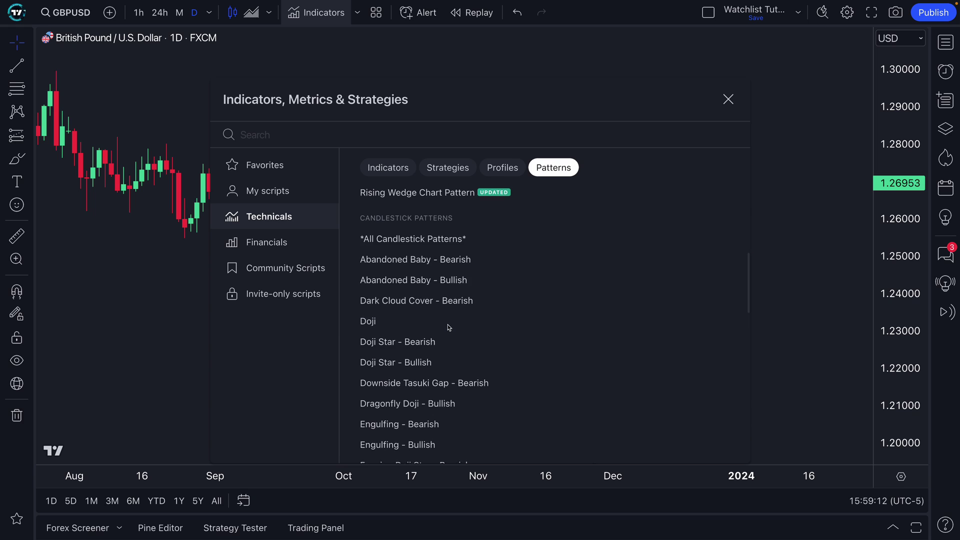
{"action": "scroll", "coordinate": [449, 328], "scroll_direction": "down", "scroll_amount": 1}
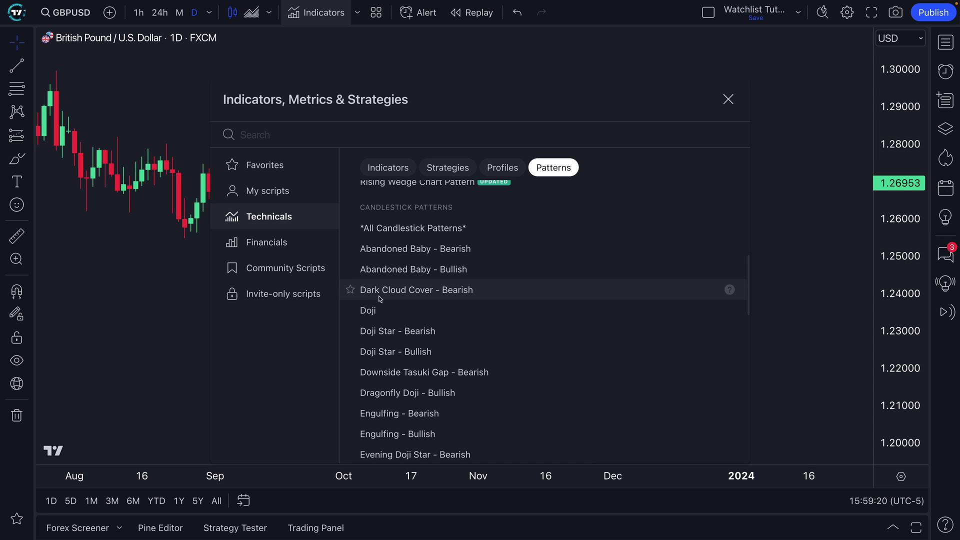
Read the help article on the Doji candlestick pattern with its example chart, and close it.
{"action": "left_click", "coordinate": [730, 311]}
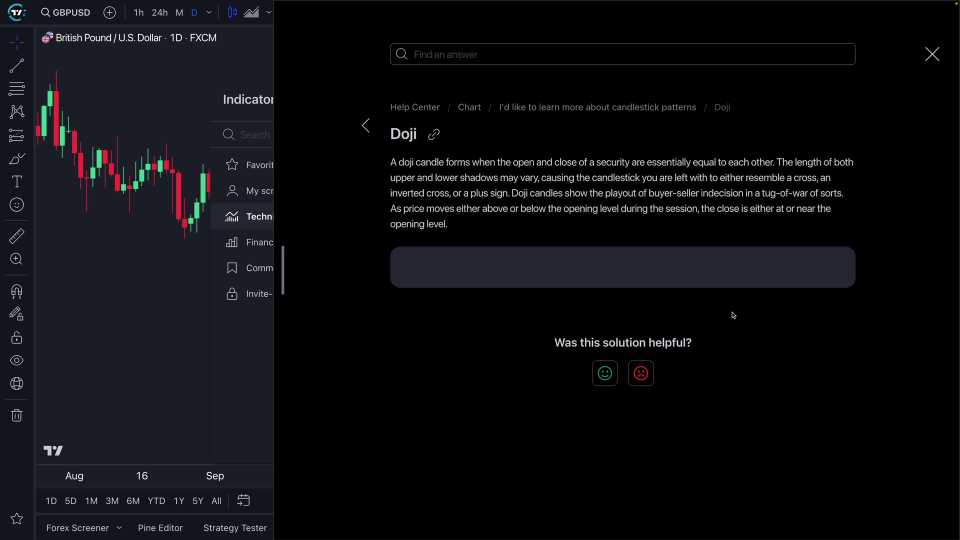
{"action": "scroll", "coordinate": [499, 255], "scroll_direction": "down", "scroll_amount": 2}
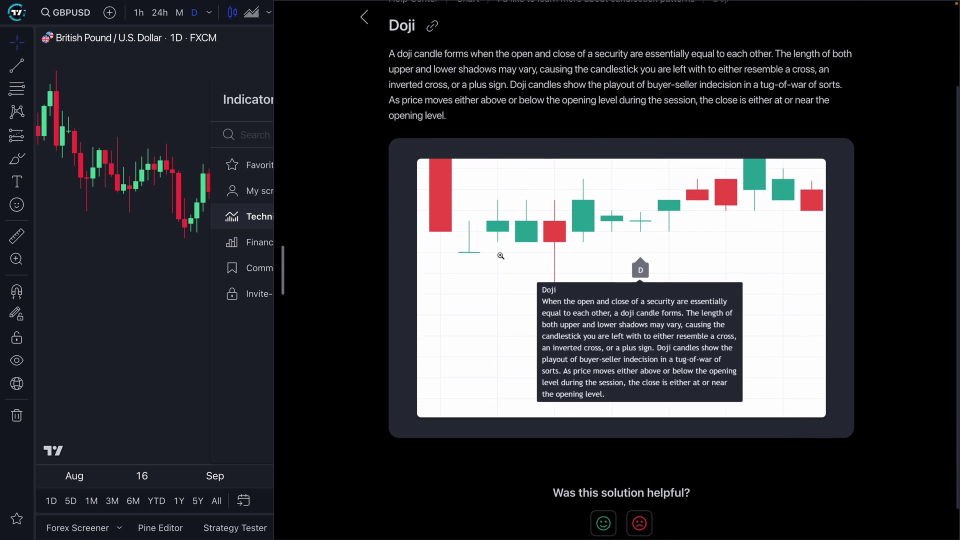
{"action": "scroll", "coordinate": [500, 255], "scroll_direction": "up", "scroll_amount": 1}
{"action": "scroll", "coordinate": [411, 126], "scroll_direction": "up", "scroll_amount": 1}
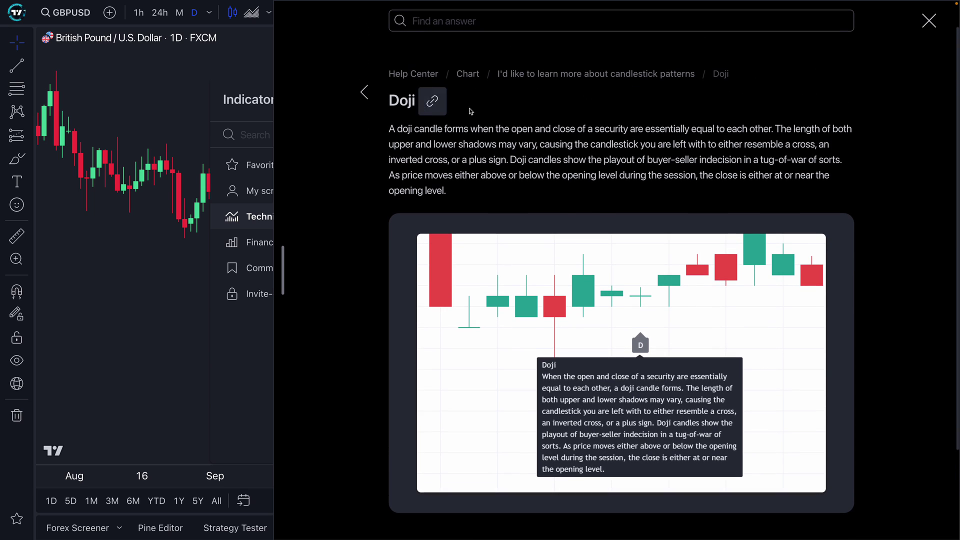
{"action": "left_click", "coordinate": [934, 29]}
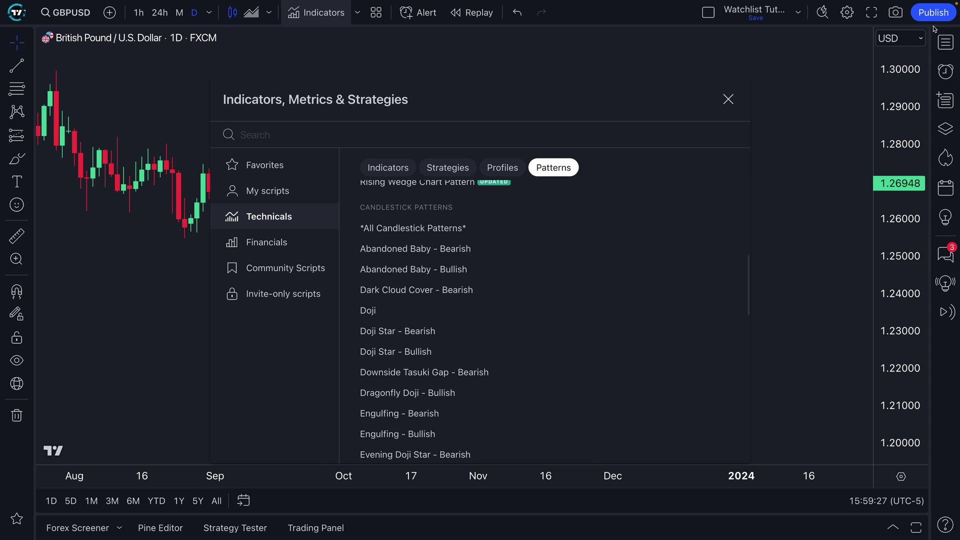
Add the *All Candlestick Patterns* indicator to the GBPUSD daily chart and close the indicators library to view its pattern labels.
{"action": "left_click", "coordinate": [409, 237]}
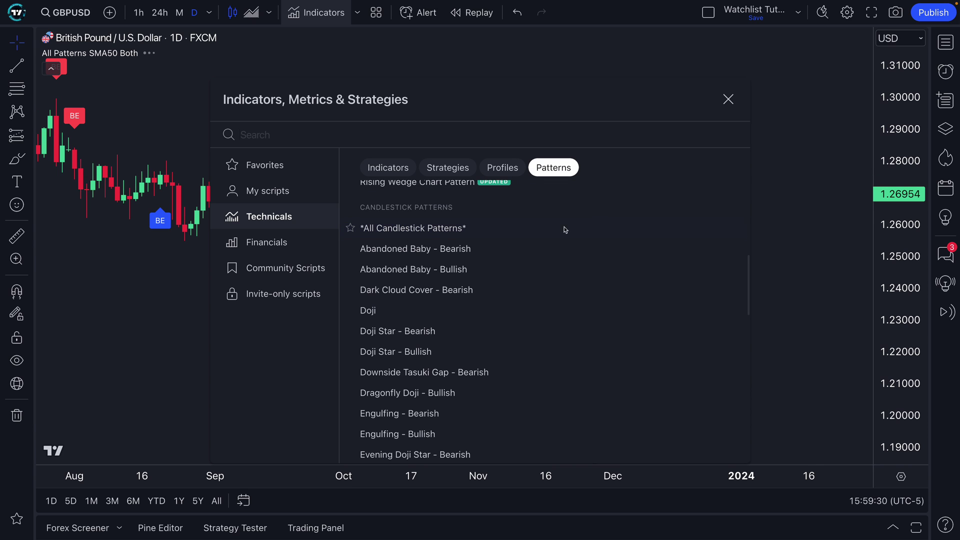
{"action": "left_click", "coordinate": [728, 99]}
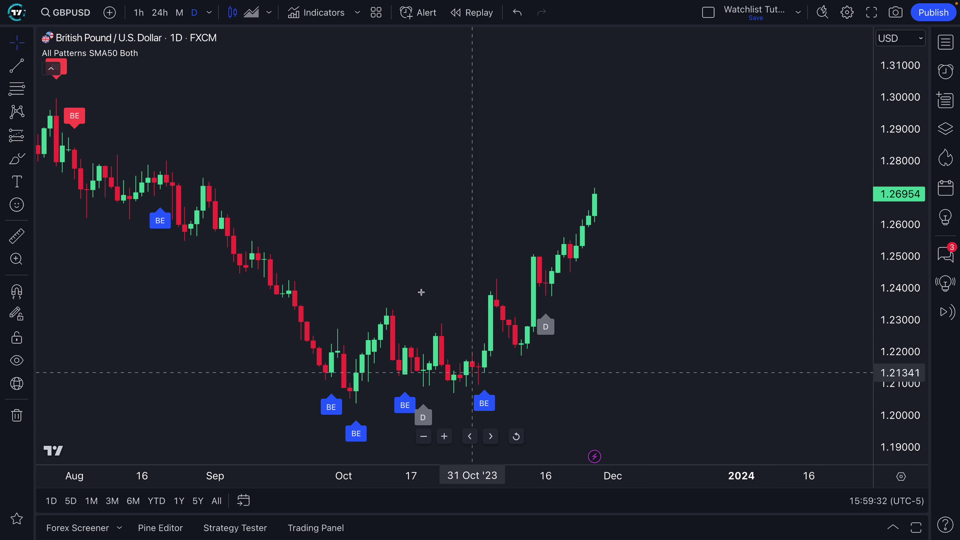
{"action": "scroll", "coordinate": [419, 291], "scroll_direction": "down", "scroll_amount": 2}
{"action": "scroll", "coordinate": [420, 291], "scroll_direction": "up", "scroll_amount": 1}
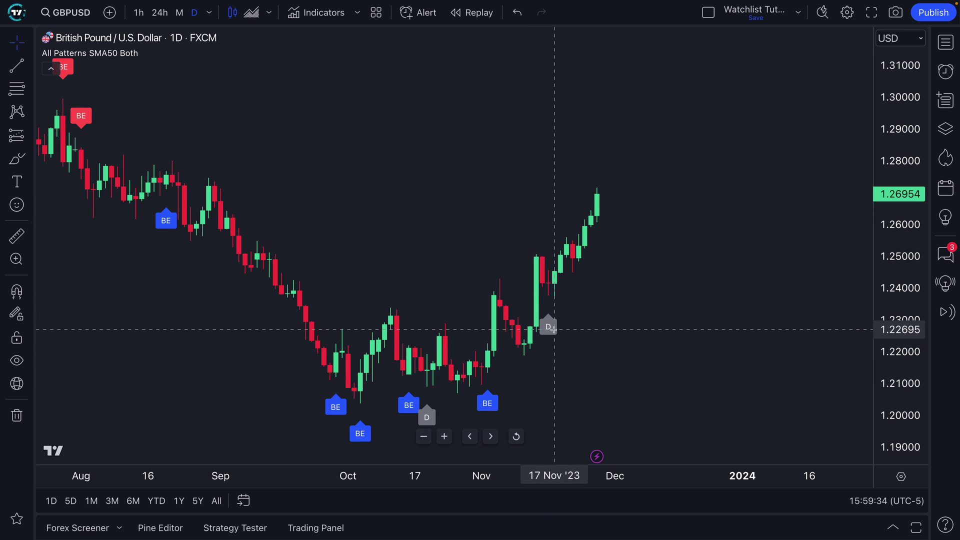
{"action": "mouse_move", "coordinate": [550, 328]}
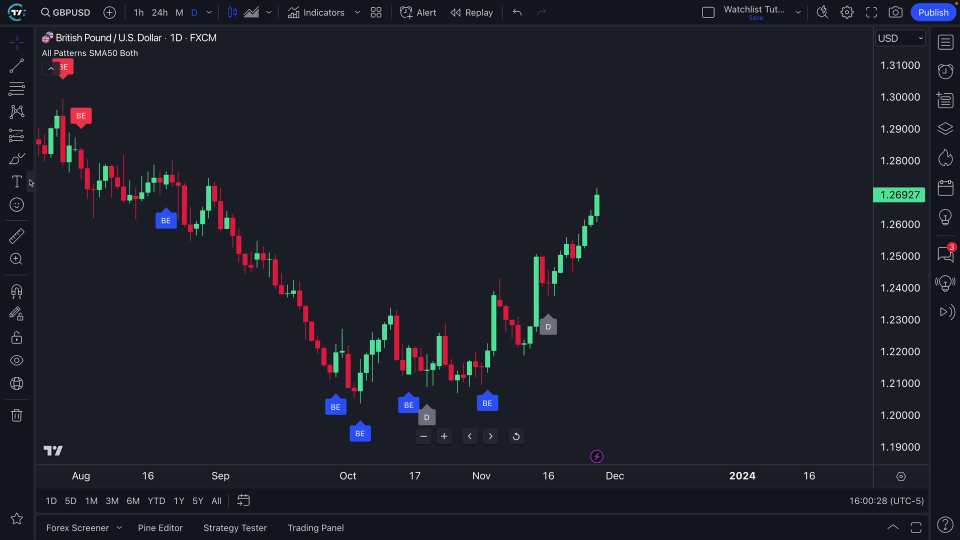
Measure the price range from the mid-November Doji candle to the latest candle, and delete the measurement.
{"action": "left_click", "coordinate": [32, 142]}
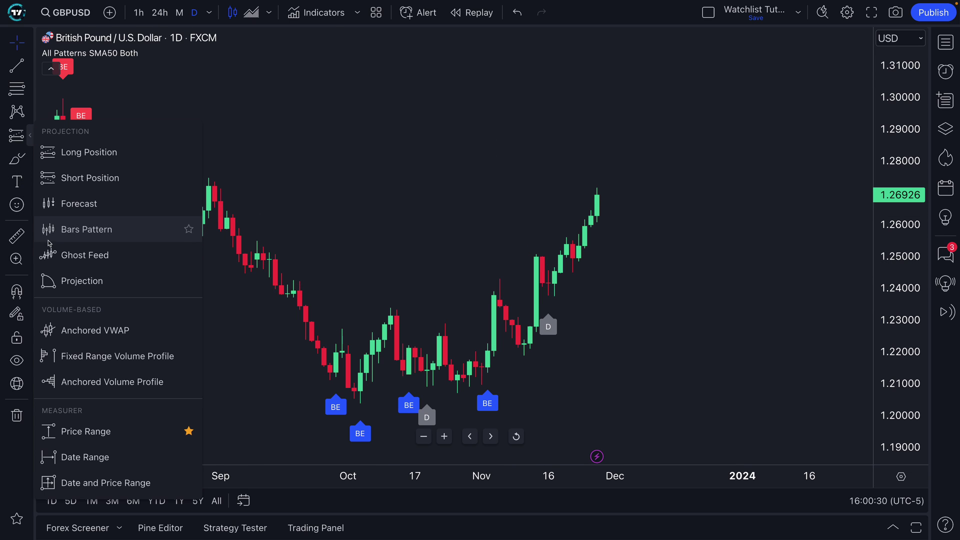
{"action": "left_click", "coordinate": [86, 431]}
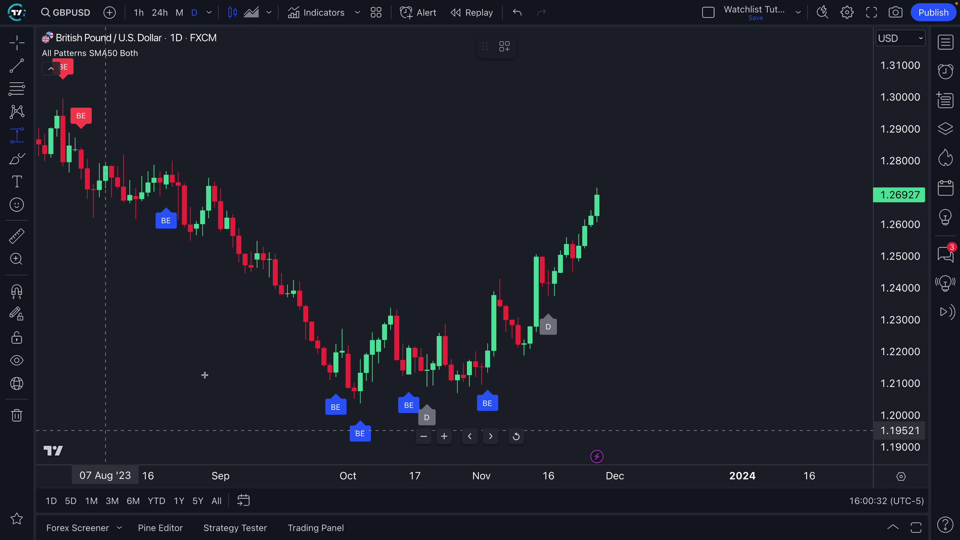
{"action": "left_click", "coordinate": [549, 283]}
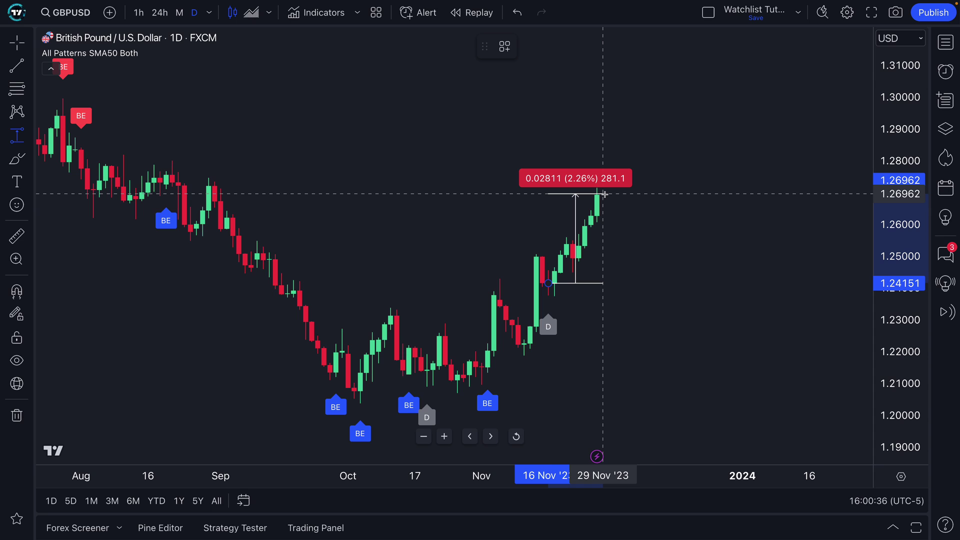
{"action": "left_click", "coordinate": [602, 195]}
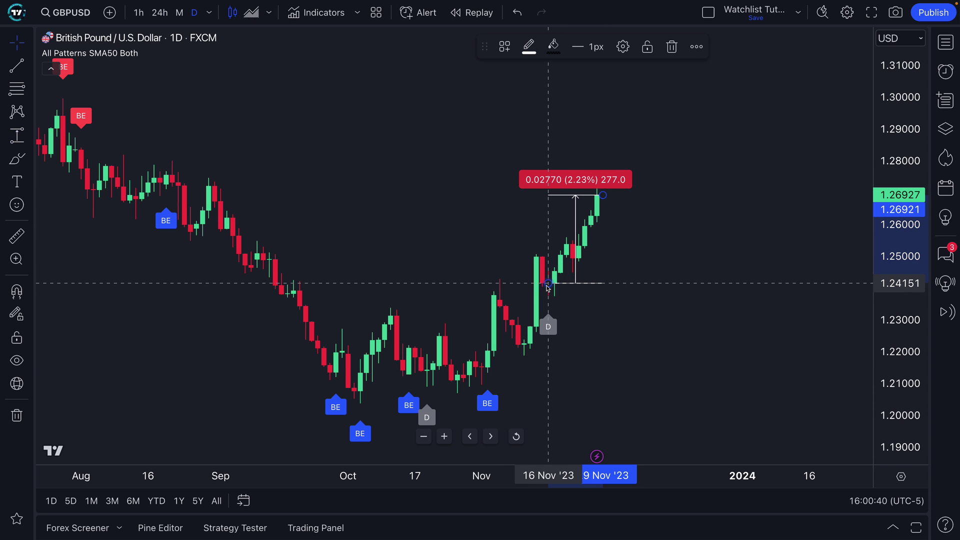
{"action": "key", "text": "Delete"}
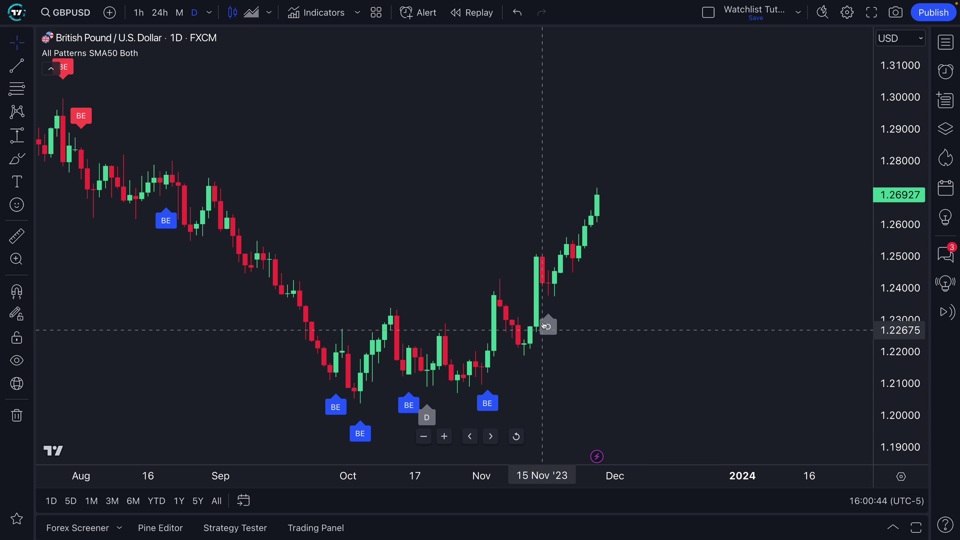
Examine the candlestick pattern labels on the GBPUSD daily chart back to 2019, including the description of a bearish Engulfing label.
{"action": "mouse_move", "coordinate": [491, 402]}
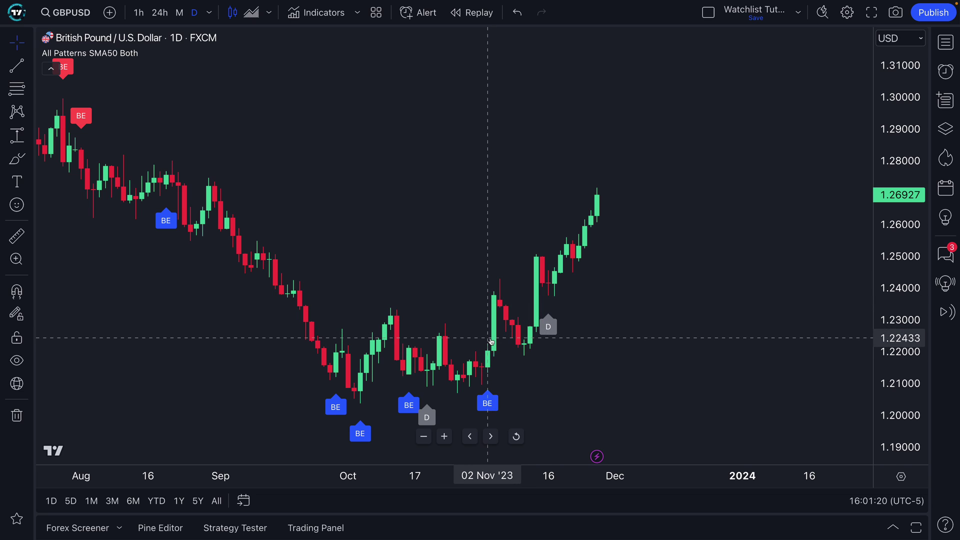
{"action": "scroll", "coordinate": [493, 336], "scroll_direction": "down", "scroll_amount": 3}
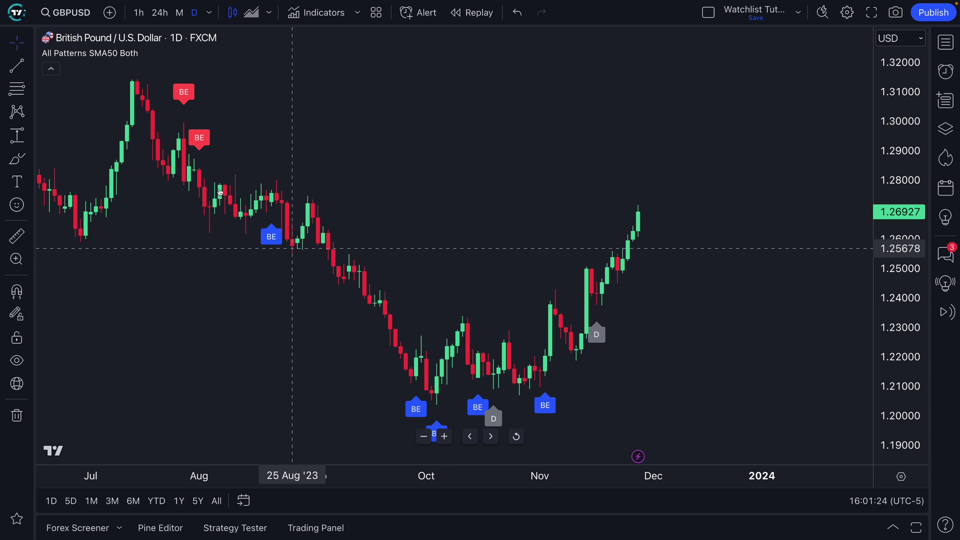
{"action": "scroll", "coordinate": [214, 214], "scroll_direction": "left", "scroll_amount": 4}
{"action": "mouse_move", "coordinate": [354, 139]}
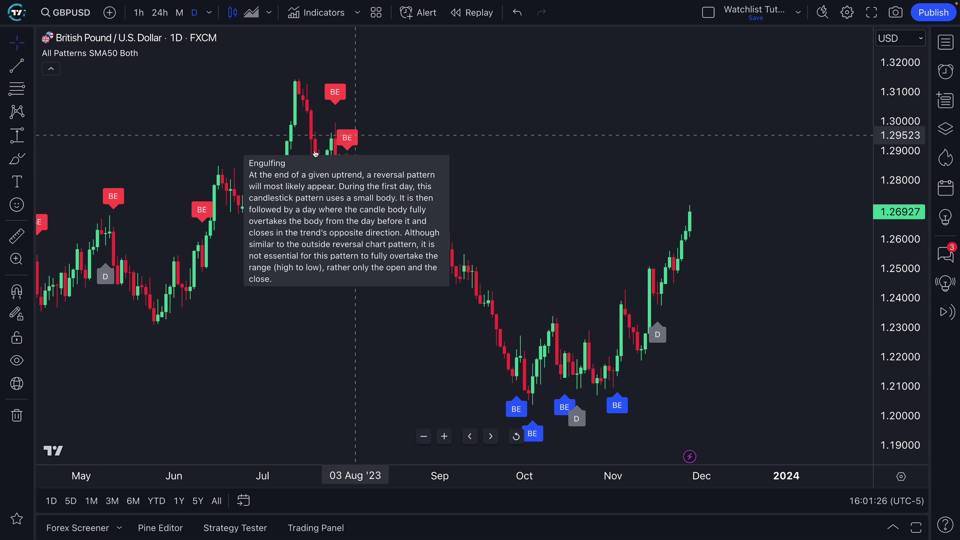
{"action": "scroll", "coordinate": [188, 287], "scroll_direction": "down", "scroll_amount": 2}
{"action": "scroll", "coordinate": [218, 309], "scroll_direction": "down", "scroll_amount": 2}
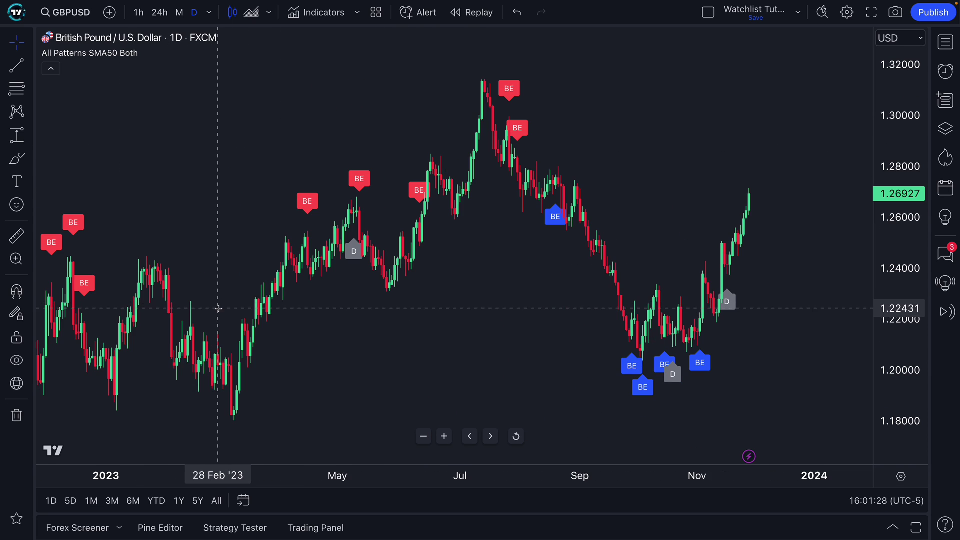
{"action": "scroll", "coordinate": [219, 309], "scroll_direction": "down", "scroll_amount": 2}
{"action": "left_click_drag", "start_coordinate": [162, 353], "coordinate": [335, 348]}
{"action": "left_click_drag", "start_coordinate": [223, 324], "coordinate": [493, 331]}
{"action": "scroll", "coordinate": [310, 325], "scroll_direction": "down", "scroll_amount": 2}
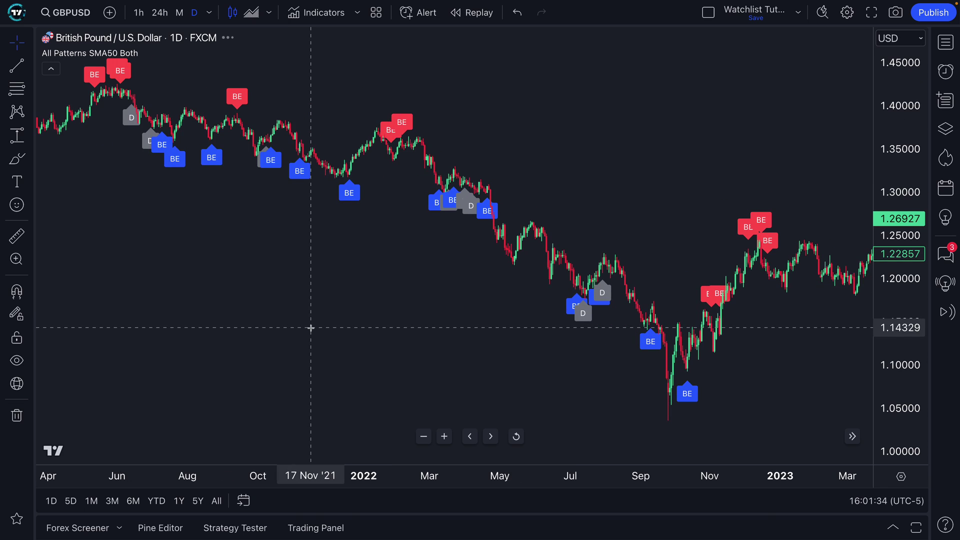
{"action": "scroll", "coordinate": [310, 328], "scroll_direction": "down", "scroll_amount": 2}
{"action": "scroll", "coordinate": [313, 328], "scroll_direction": "up", "scroll_amount": 2}
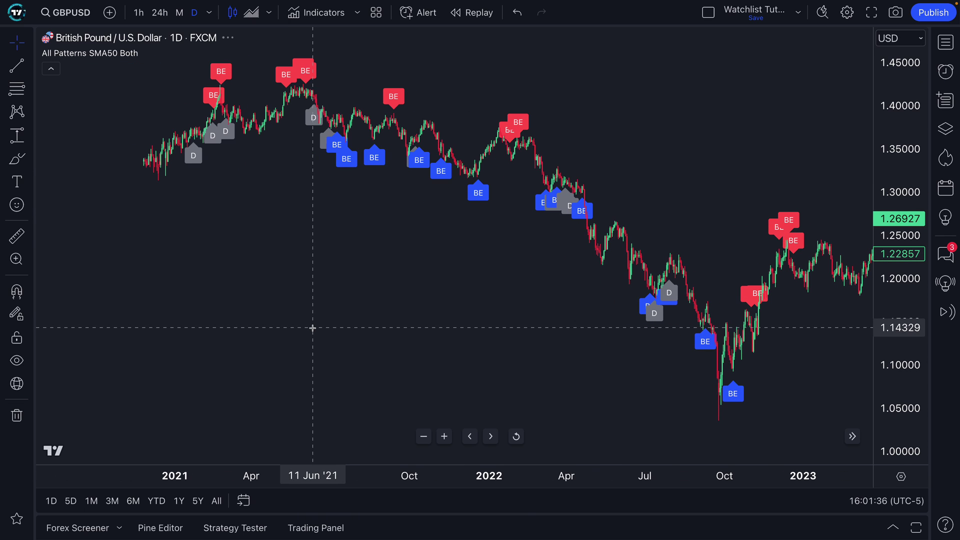
{"action": "scroll", "coordinate": [312, 328], "scroll_direction": "up", "scroll_amount": 2}
{"action": "scroll", "coordinate": [317, 325], "scroll_direction": "down", "scroll_amount": 1}
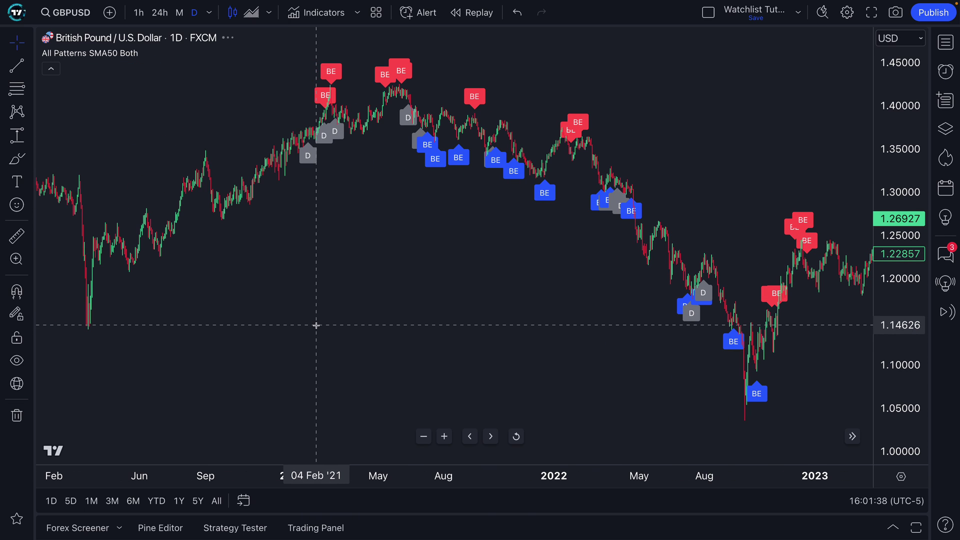
{"action": "left_click_drag", "start_coordinate": [232, 338], "coordinate": [480, 324]}
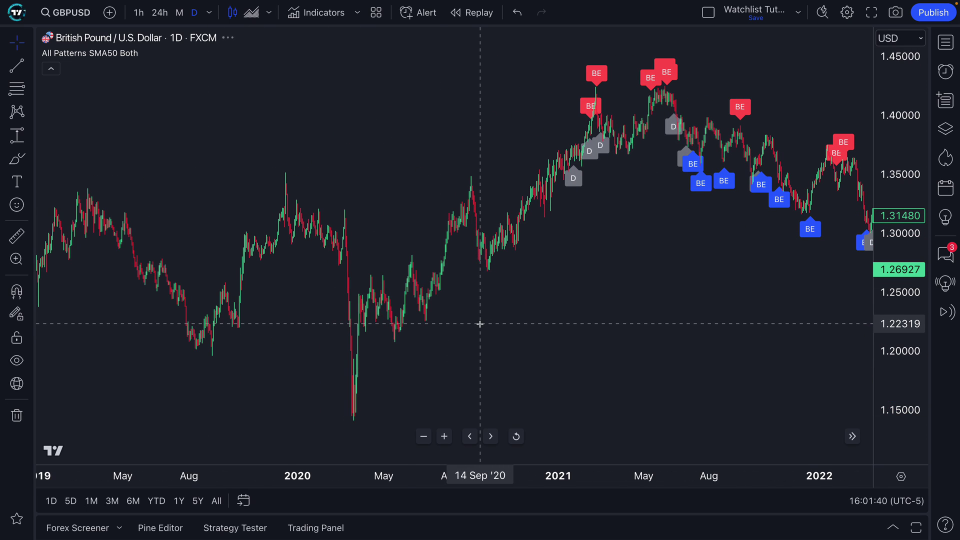
{"action": "left_click_drag", "start_coordinate": [711, 305], "coordinate": [358, 355]}
{"action": "left_click_drag", "start_coordinate": [503, 363], "coordinate": [360, 368]}
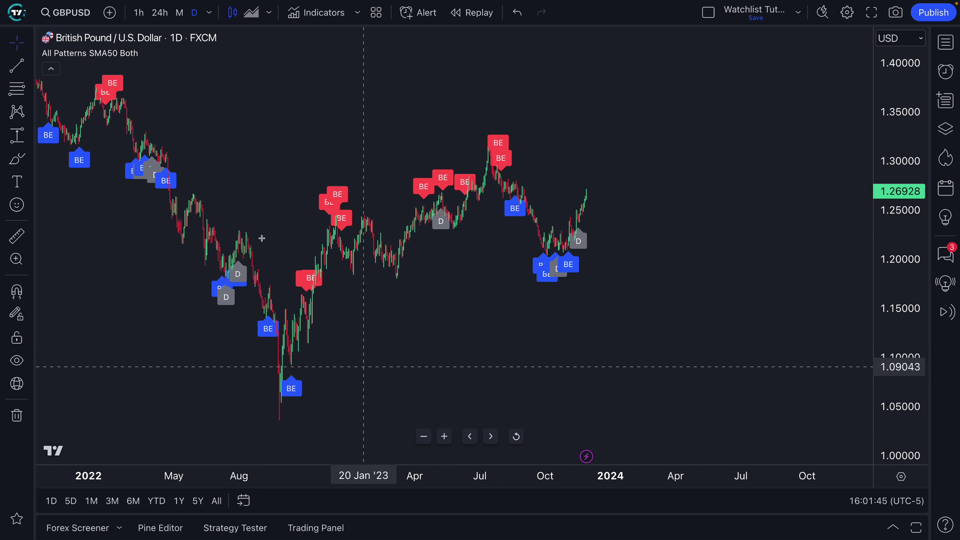
Switch the daily chart from GBPUSD to the AAPL symbol.
{"action": "left_click", "coordinate": [68, 17]}
{"action": "type", "text": "AAPL"}
{"action": "key", "text": "Return"}
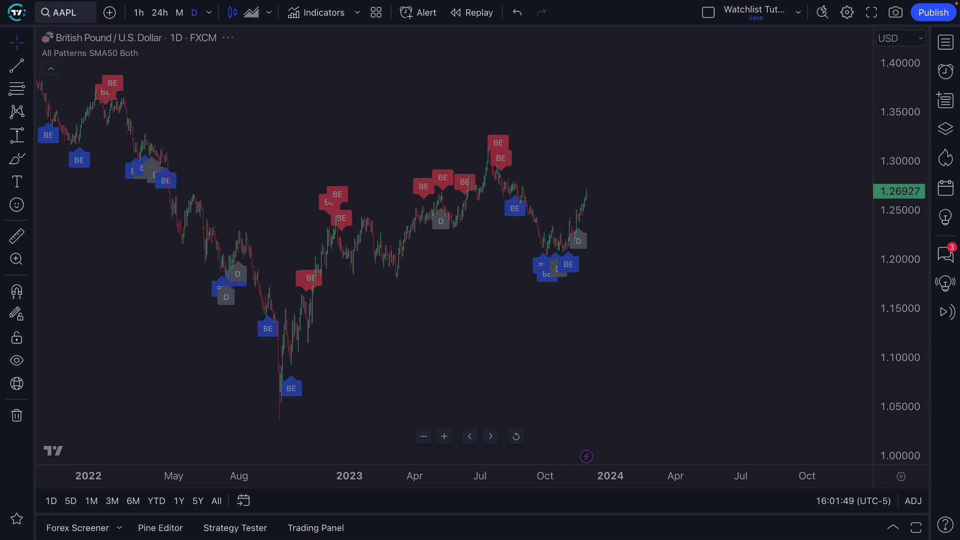
Look over the candlestick pattern labels on the AAPL daily chart across recent and earlier years.
{"action": "scroll", "coordinate": [370, 196], "scroll_direction": "up", "scroll_amount": 1}
{"action": "scroll", "coordinate": [370, 197], "scroll_direction": "up", "scroll_amount": 2}
{"action": "scroll", "coordinate": [465, 262], "scroll_direction": "left", "scroll_amount": 5}
{"action": "scroll", "coordinate": [549, 268], "scroll_direction": "up", "scroll_amount": 2}
{"action": "scroll", "coordinate": [539, 272], "scroll_direction": "left", "scroll_amount": 5}
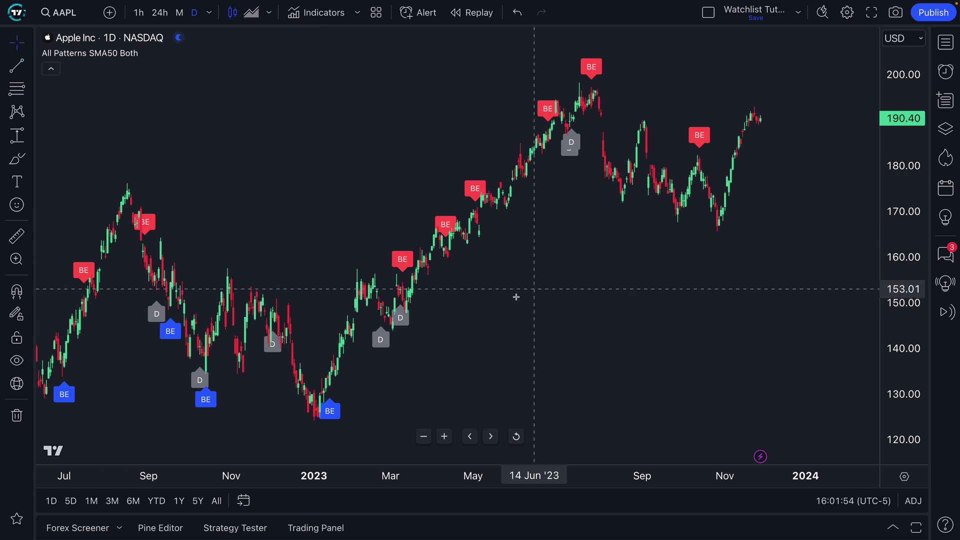
{"action": "scroll", "coordinate": [516, 297], "scroll_direction": "down", "scroll_amount": 2}
{"action": "scroll", "coordinate": [510, 298], "scroll_direction": "down", "scroll_amount": 2}
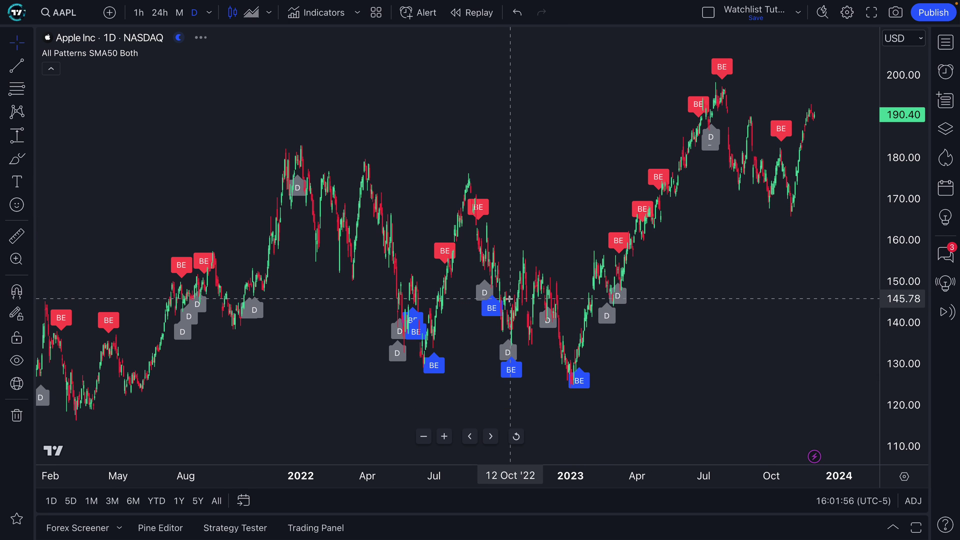
{"action": "left_click_drag", "start_coordinate": [289, 390], "coordinate": [570, 356]}
{"action": "left_click_drag", "start_coordinate": [515, 367], "coordinate": [575, 363]}
{"action": "left_click_drag", "start_coordinate": [315, 425], "coordinate": [377, 420]}
{"action": "left_click_drag", "start_coordinate": [333, 103], "coordinate": [65, 208]}
{"action": "left_click_drag", "start_coordinate": [719, 268], "coordinate": [628, 268]}
{"action": "left_click_drag", "start_coordinate": [850, 300], "coordinate": [530, 353]}
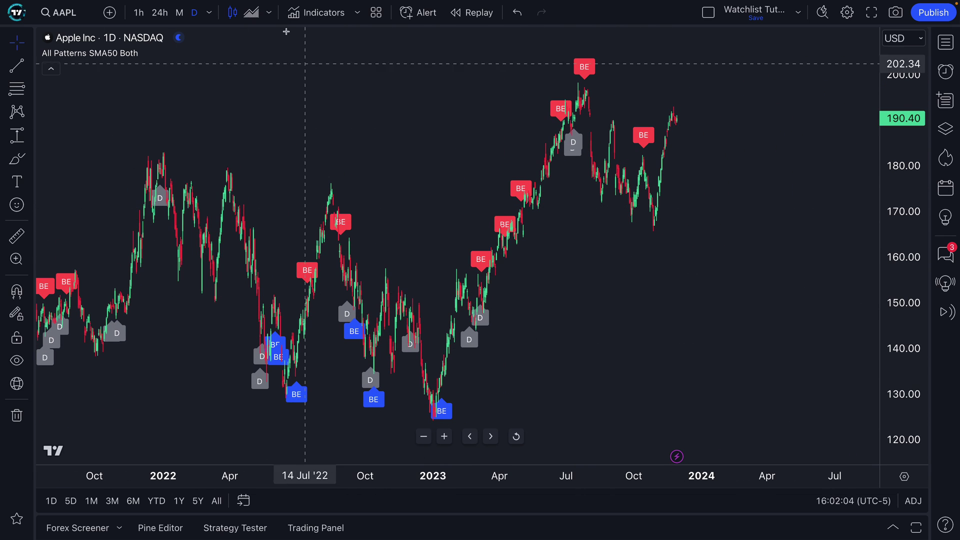
Browse the individual candlestick patterns in the technical indicators library, and close the library.
{"action": "left_click", "coordinate": [328, 17]}
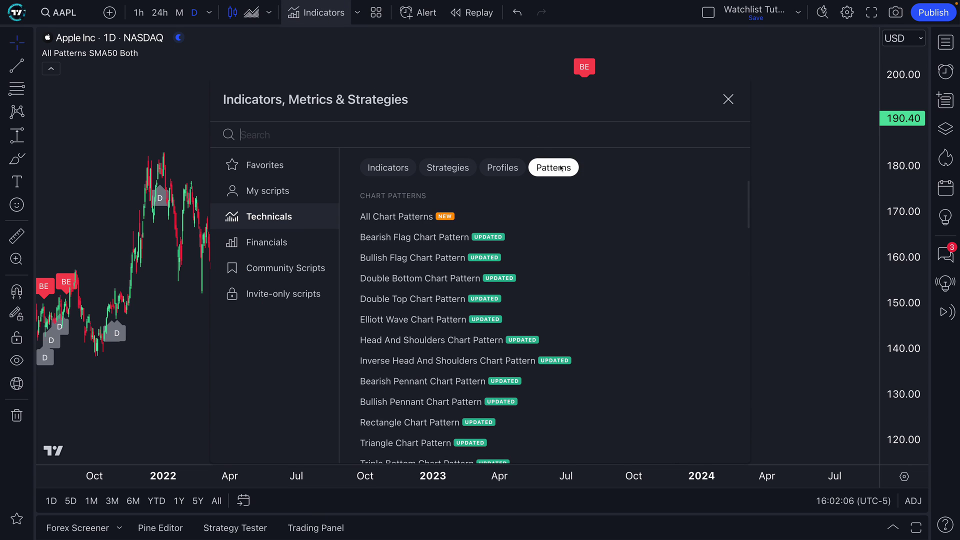
{"action": "scroll", "coordinate": [725, 317], "scroll_direction": "down", "scroll_amount": 7}
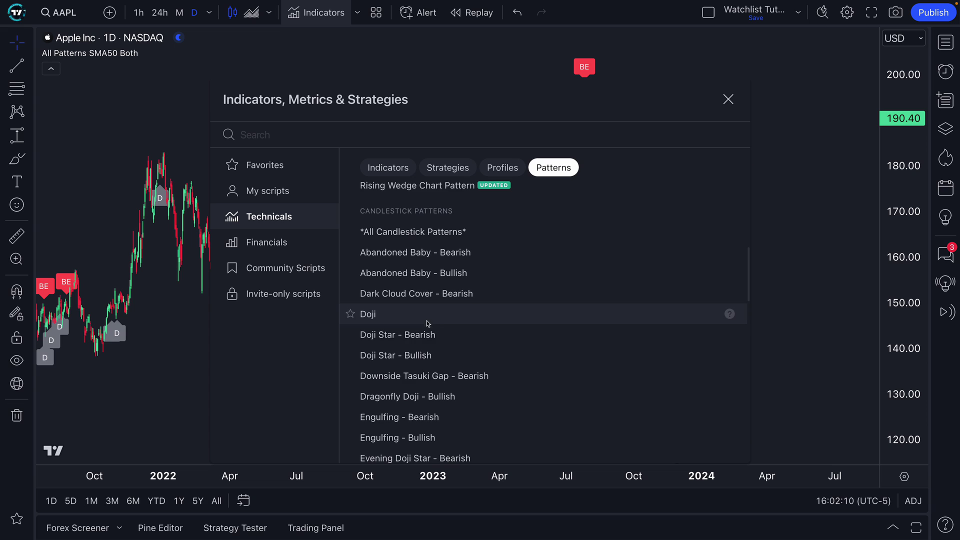
{"action": "scroll", "coordinate": [460, 364], "scroll_direction": "down", "scroll_amount": 3}
{"action": "scroll", "coordinate": [460, 361], "scroll_direction": "down", "scroll_amount": 4}
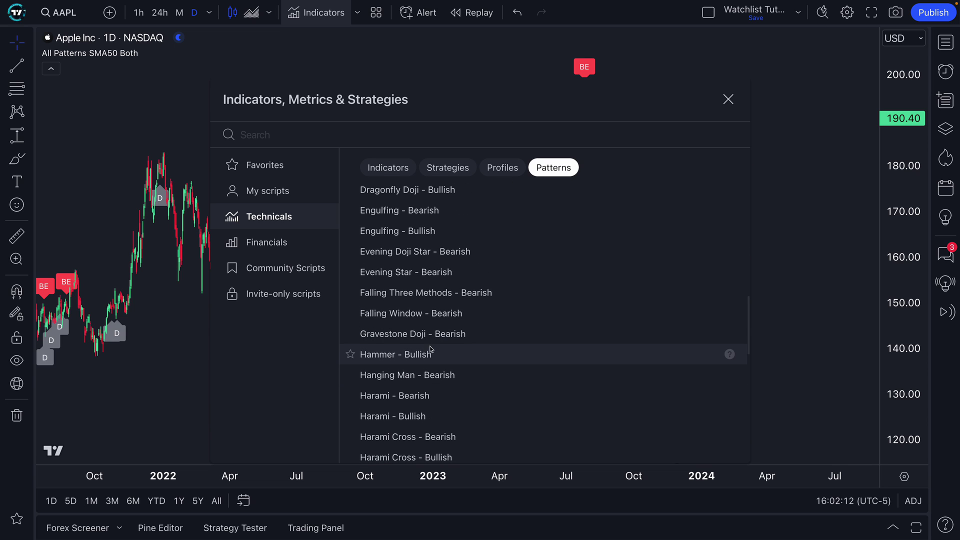
{"action": "scroll", "coordinate": [438, 370], "scroll_direction": "up", "scroll_amount": 9}
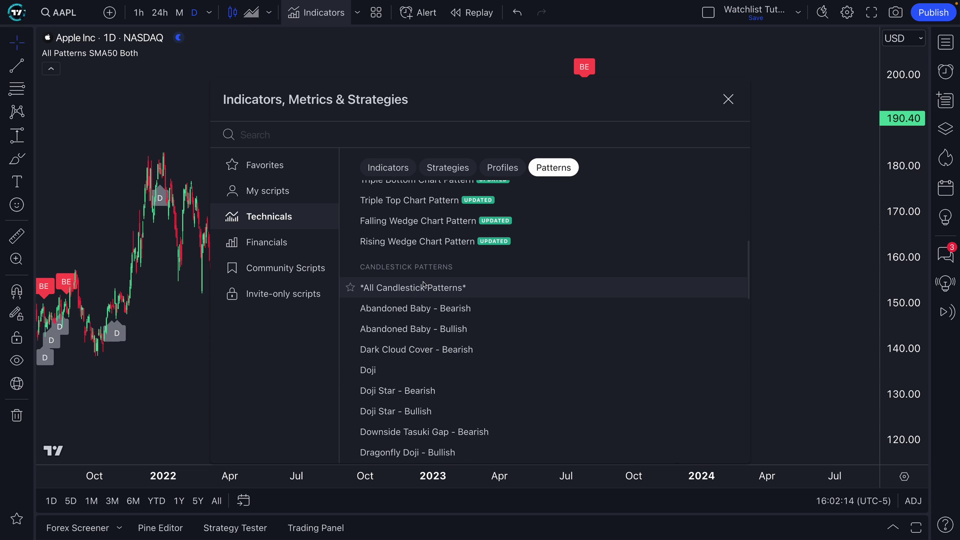
{"action": "left_click", "coordinate": [720, 101]}
Remove the All Patterns indicator from the AAPL daily chart.
{"action": "scroll", "coordinate": [554, 200], "scroll_direction": "up", "scroll_amount": 3}
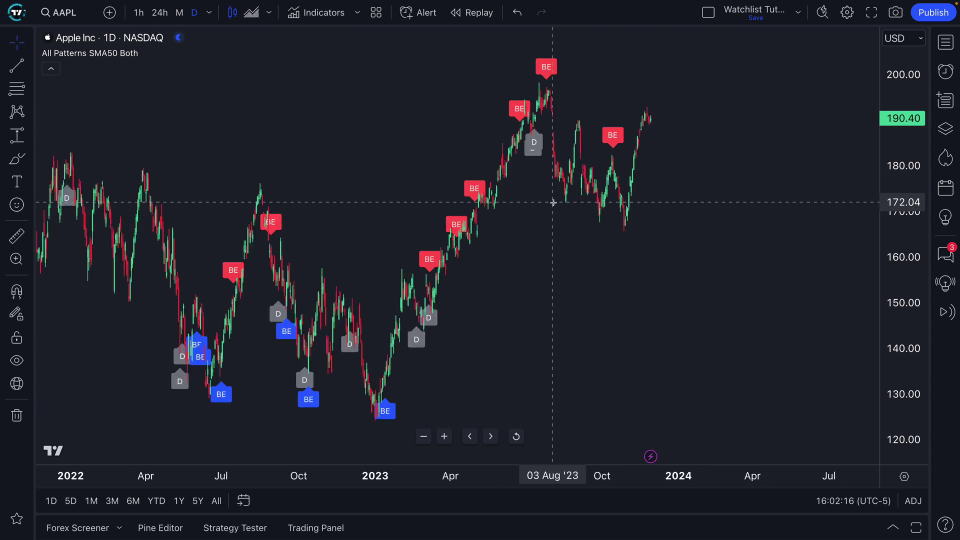
{"action": "left_click", "coordinate": [203, 53]}
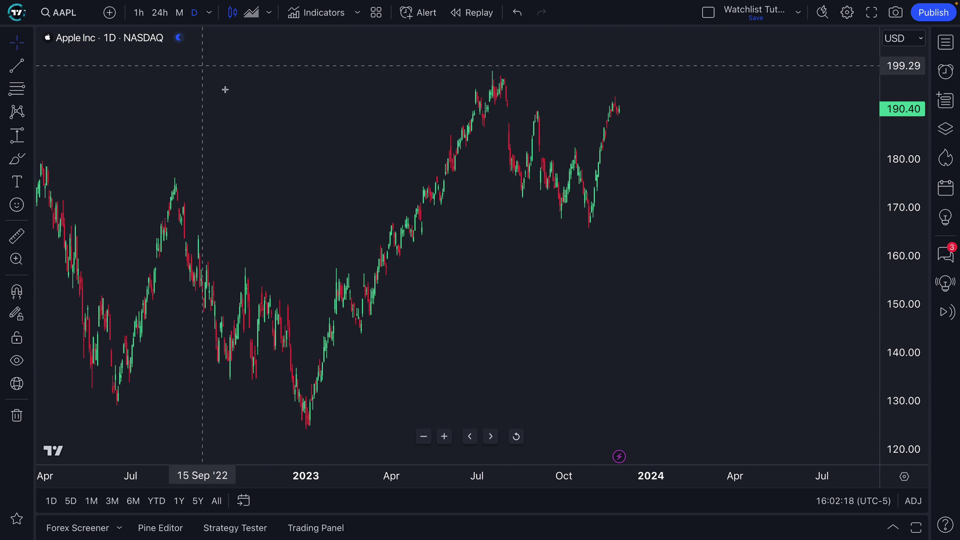
{"action": "scroll", "coordinate": [231, 129], "scroll_direction": "up", "scroll_amount": 5}
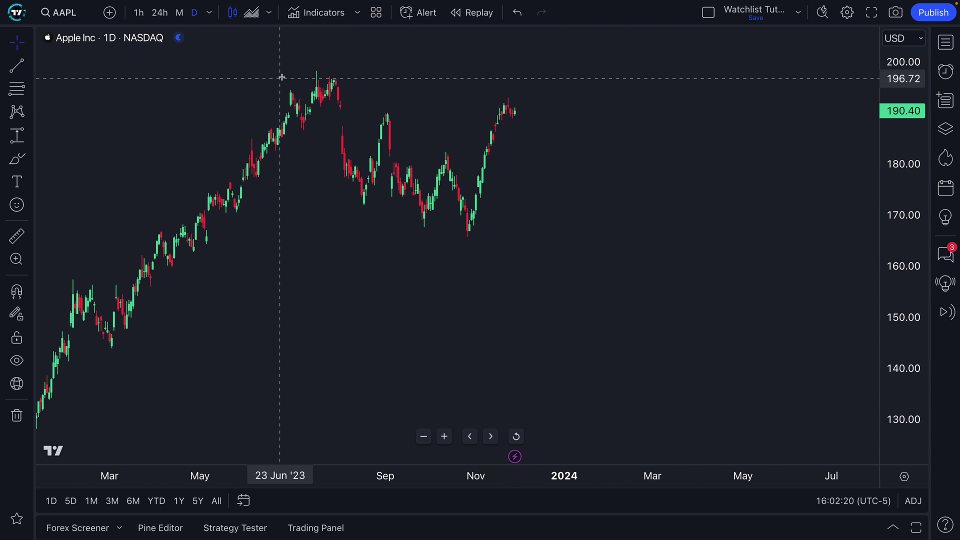
Add the Doji candlestick pattern indicator to the AAPL daily chart, and close the indicators library to view its labels back to September 2022.
{"action": "left_click", "coordinate": [315, 22]}
{"action": "scroll", "coordinate": [439, 293], "scroll_direction": "down", "scroll_amount": 8}
{"action": "scroll", "coordinate": [435, 293], "scroll_direction": "up", "scroll_amount": 5}
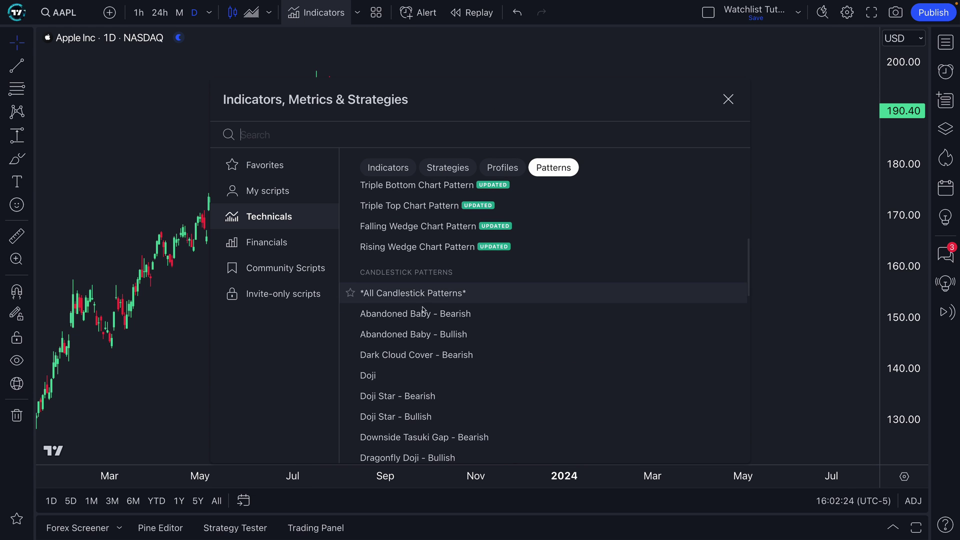
{"action": "scroll", "coordinate": [405, 320], "scroll_direction": "down", "scroll_amount": 2}
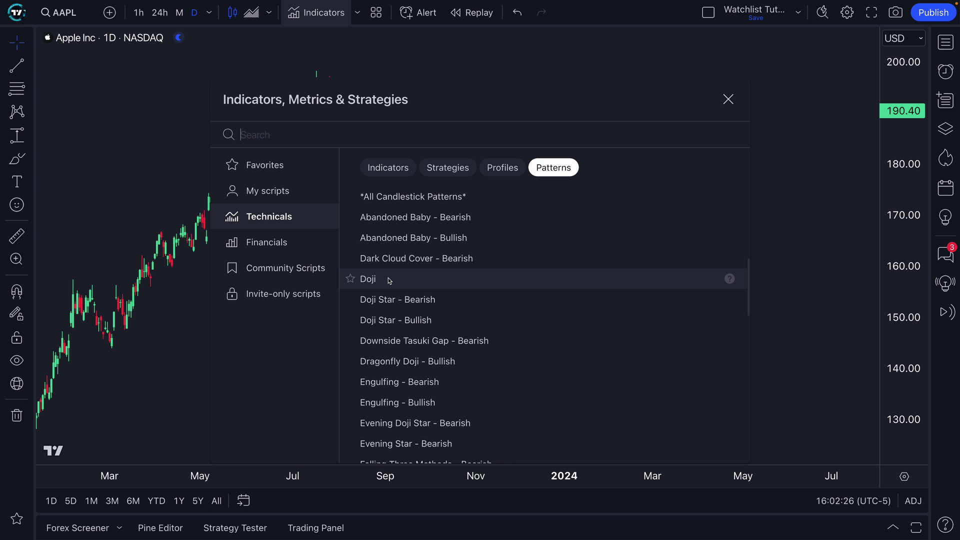
{"action": "scroll", "coordinate": [395, 295], "scroll_direction": "down", "scroll_amount": 3}
{"action": "scroll", "coordinate": [415, 380], "scroll_direction": "down", "scroll_amount": 6}
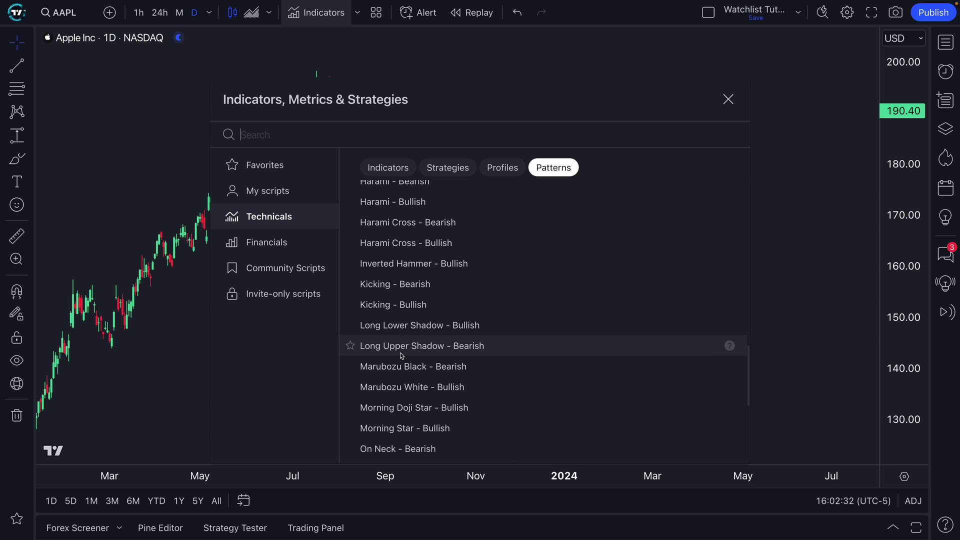
{"action": "scroll", "coordinate": [399, 350], "scroll_direction": "up", "scroll_amount": 8}
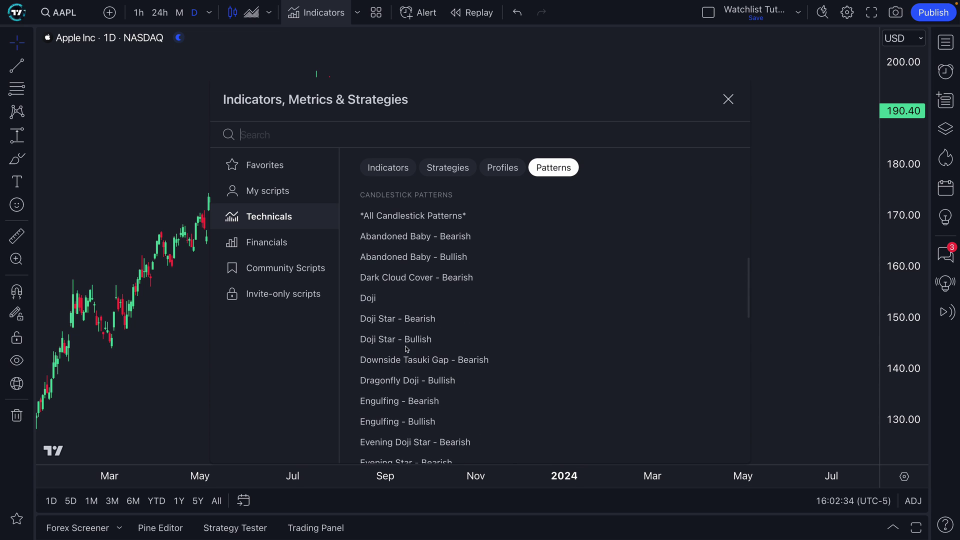
{"action": "left_click", "coordinate": [379, 303]}
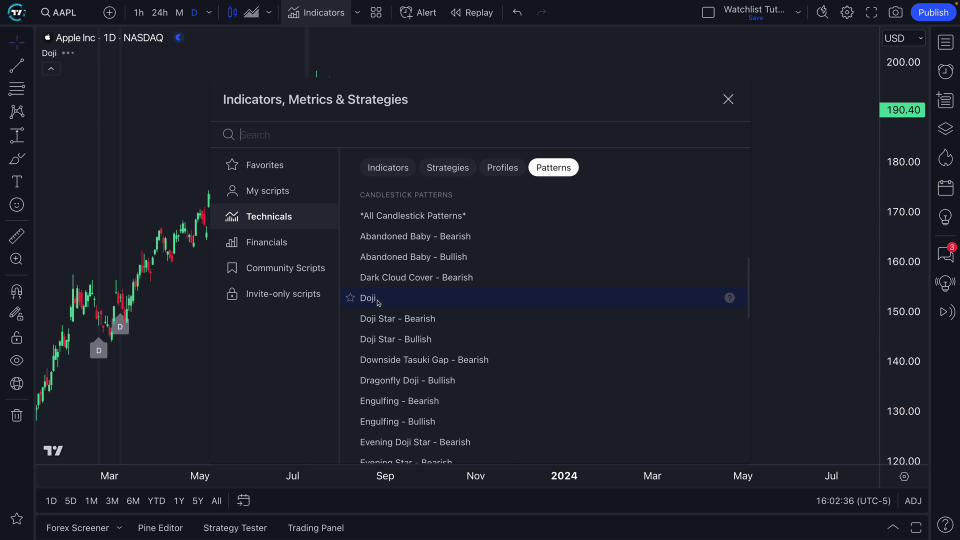
{"action": "left_click", "coordinate": [741, 99]}
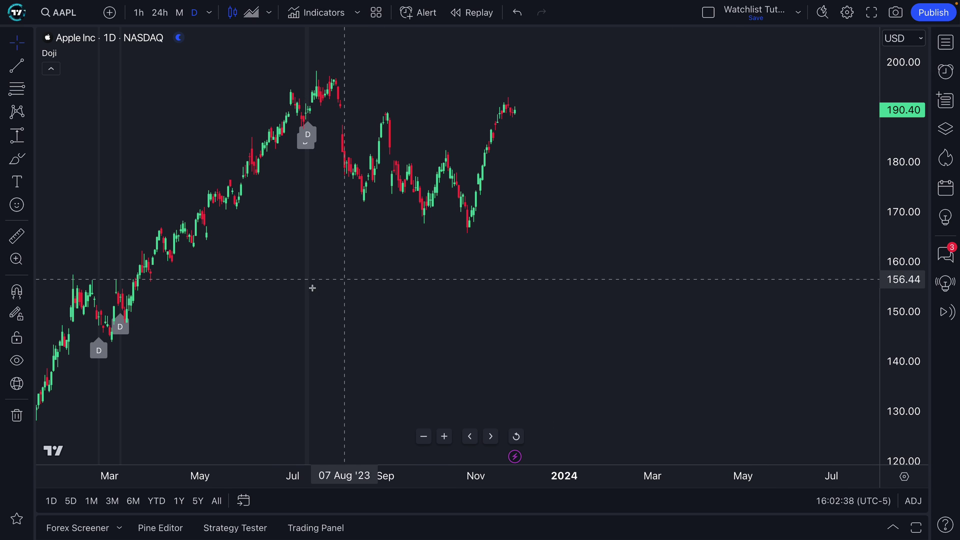
{"action": "left_click_drag", "start_coordinate": [338, 286], "coordinate": [551, 289]}
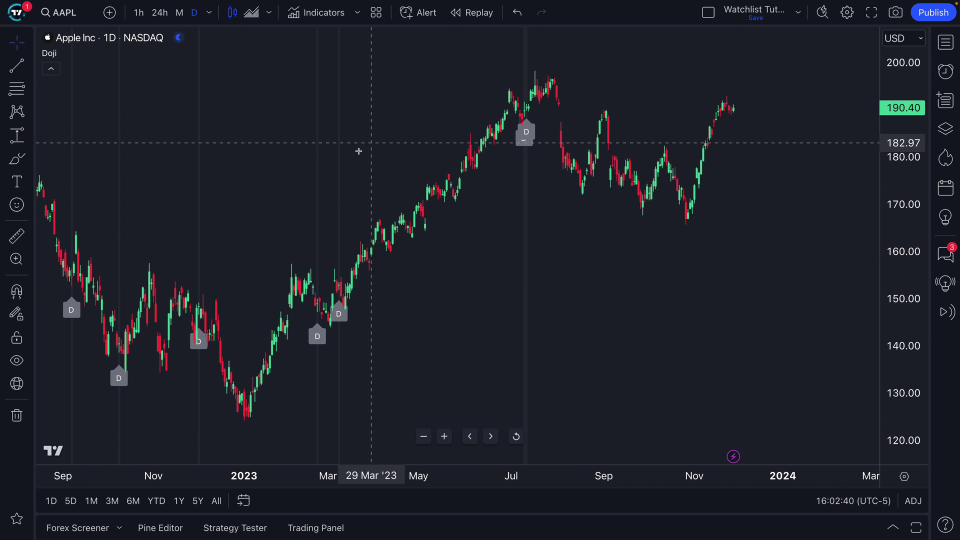
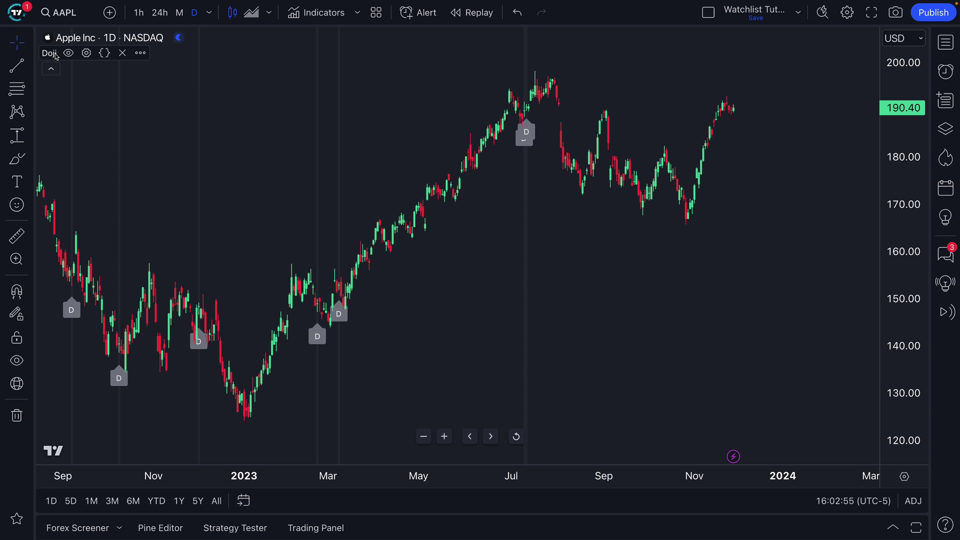
Set the Doji indicator's background color to crimson pink at 100% opacity, check its label color input, and close the settings.
{"action": "left_click", "coordinate": [86, 53]}
{"action": "left_click_drag", "start_coordinate": [433, 165], "coordinate": [161, 92]}
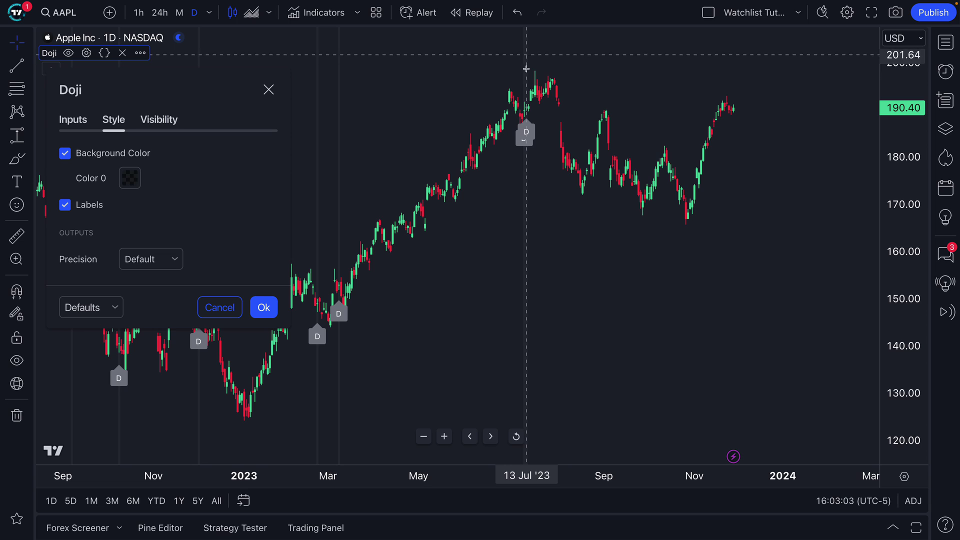
{"action": "left_click", "coordinate": [131, 179]}
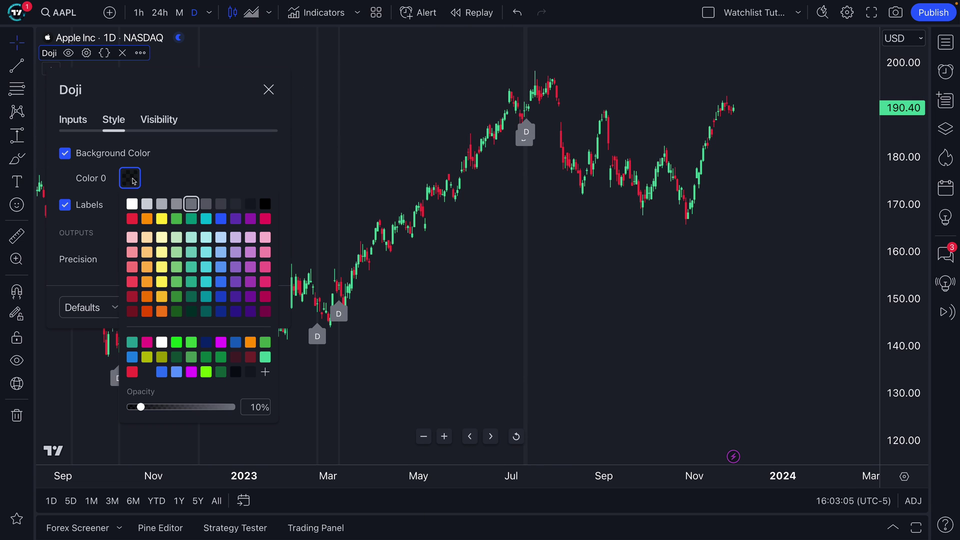
{"action": "left_click", "coordinate": [265, 220]}
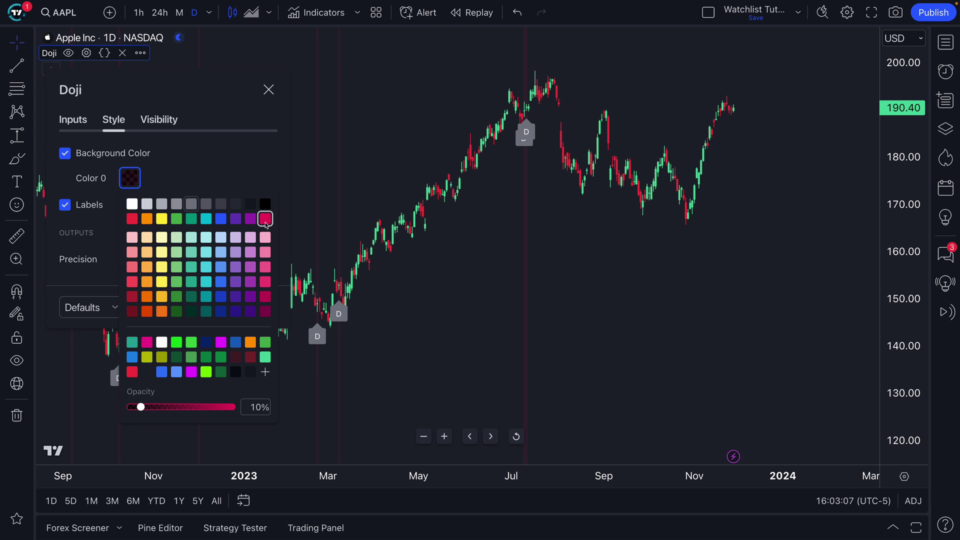
{"action": "left_click_drag", "start_coordinate": [154, 410], "coordinate": [240, 412]}
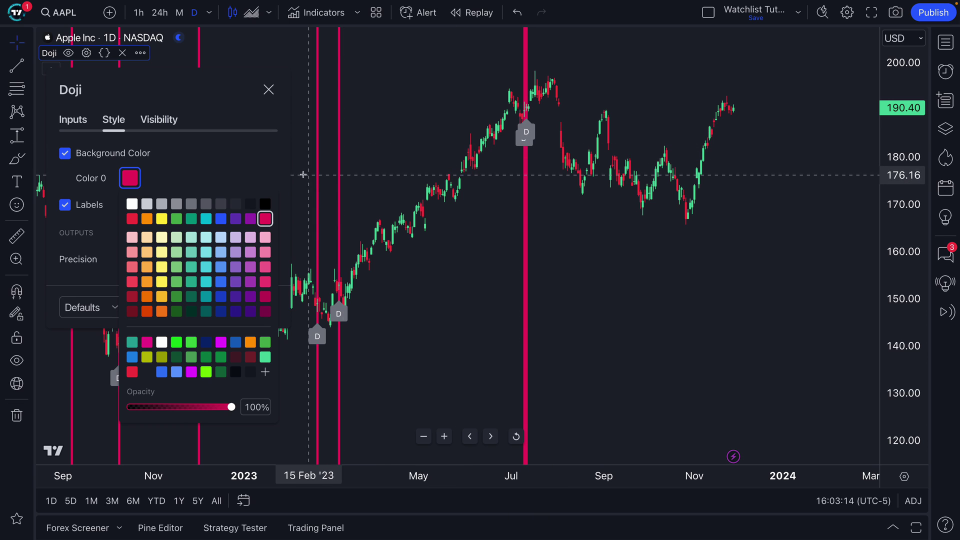
{"action": "left_click", "coordinate": [222, 171]}
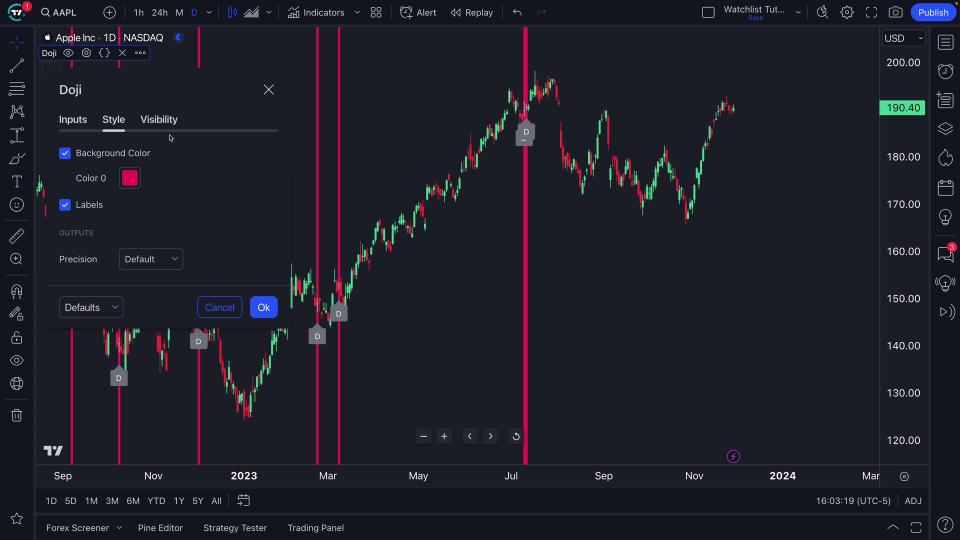
{"action": "left_click", "coordinate": [84, 124]}
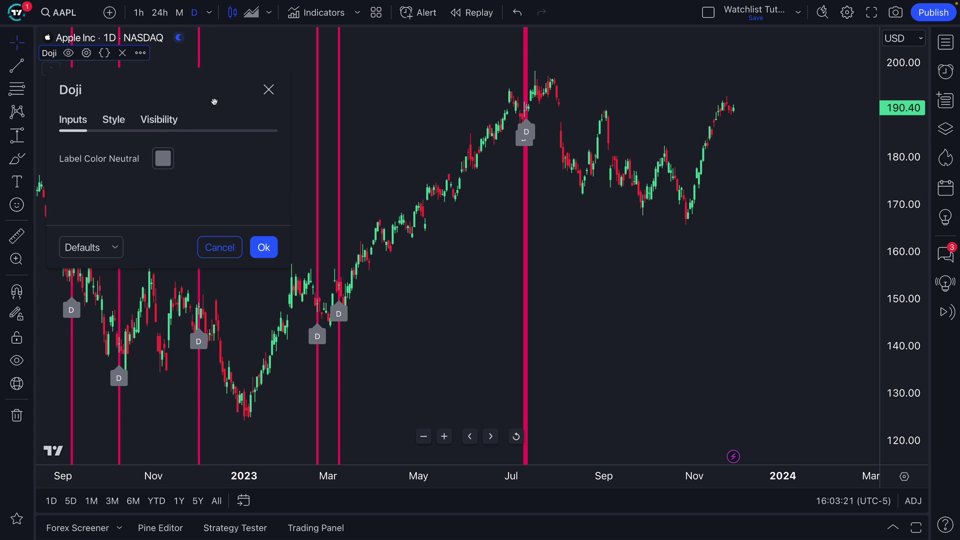
{"action": "left_click", "coordinate": [269, 89]}
Mark the February and March 2023 Doji candles and the rise toward May with brush strokes, and undo the strokes.
{"action": "left_click_drag", "start_coordinate": [298, 202], "coordinate": [386, 214]}
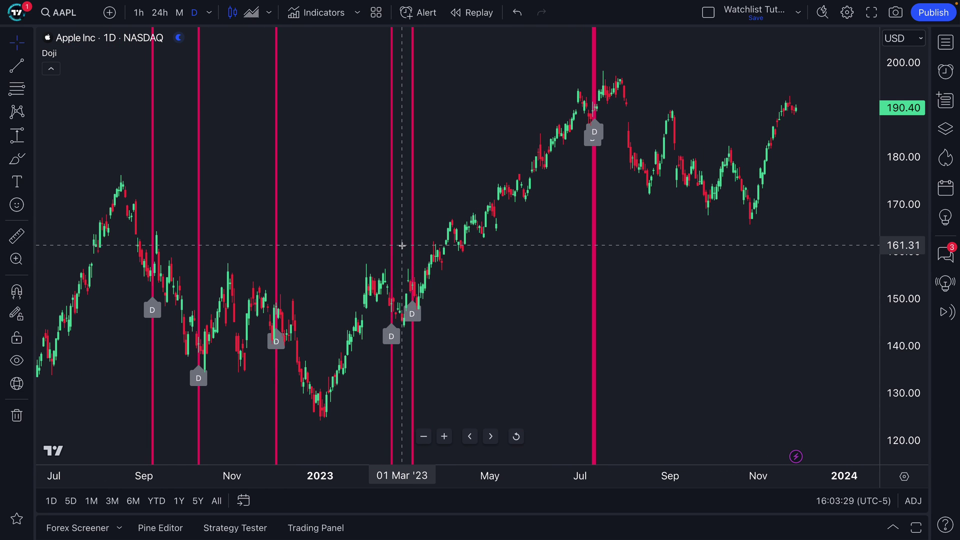
{"action": "scroll", "coordinate": [402, 245], "scroll_direction": "right", "scroll_amount": 5}
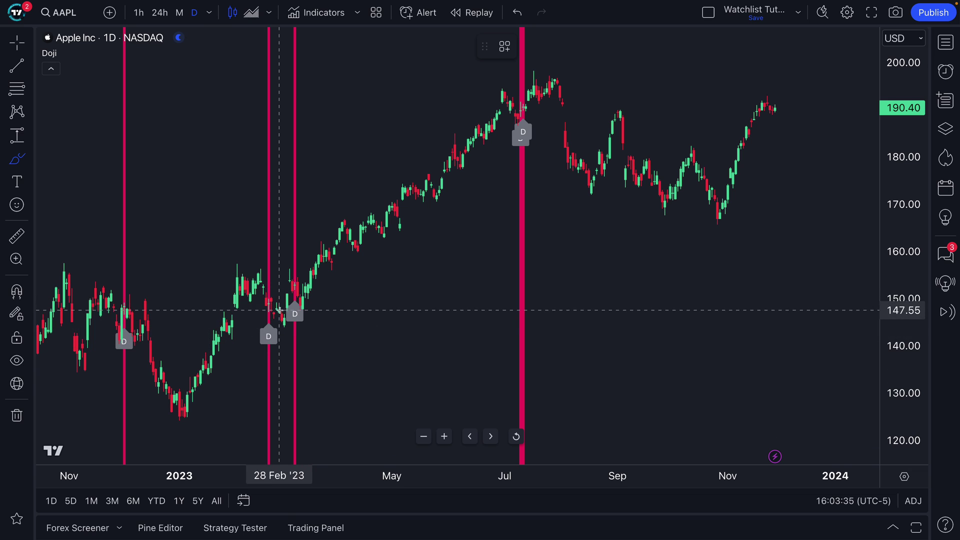
{"action": "mouse_move", "coordinate": [273, 293]}
{"action": "left_mouse_down"}
{"action": "mouse_move", "coordinate": [251, 289]}
{"action": "mouse_move", "coordinate": [271, 312]}
{"action": "mouse_move", "coordinate": [284, 279]}
{"action": "mouse_move", "coordinate": [300, 292]}
{"action": "mouse_move", "coordinate": [295, 277]}
{"action": "left_mouse_up"}
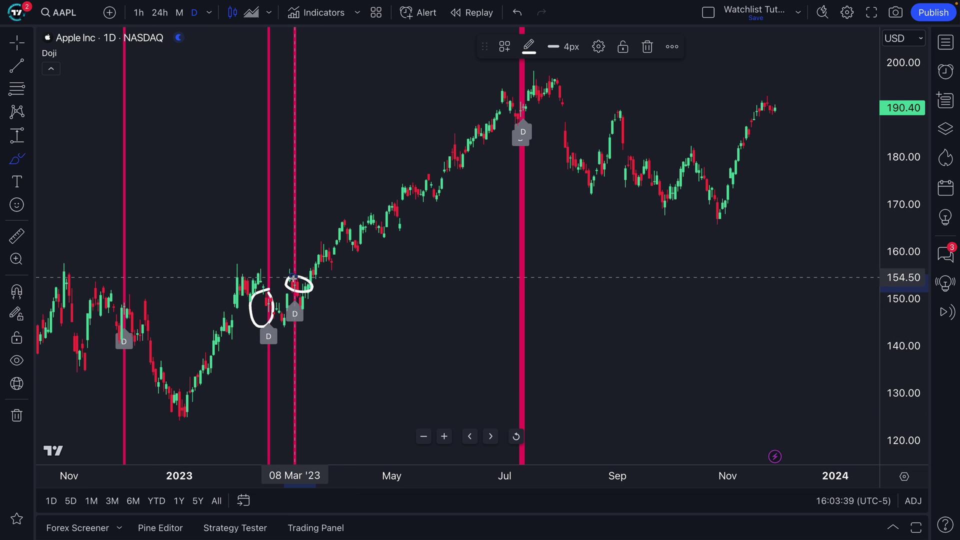
{"action": "mouse_move", "coordinate": [275, 315]}
{"action": "left_mouse_down"}
{"action": "mouse_move", "coordinate": [412, 213]}
{"action": "mouse_move", "coordinate": [403, 208]}
{"action": "mouse_move", "coordinate": [415, 228]}
{"action": "left_mouse_up"}
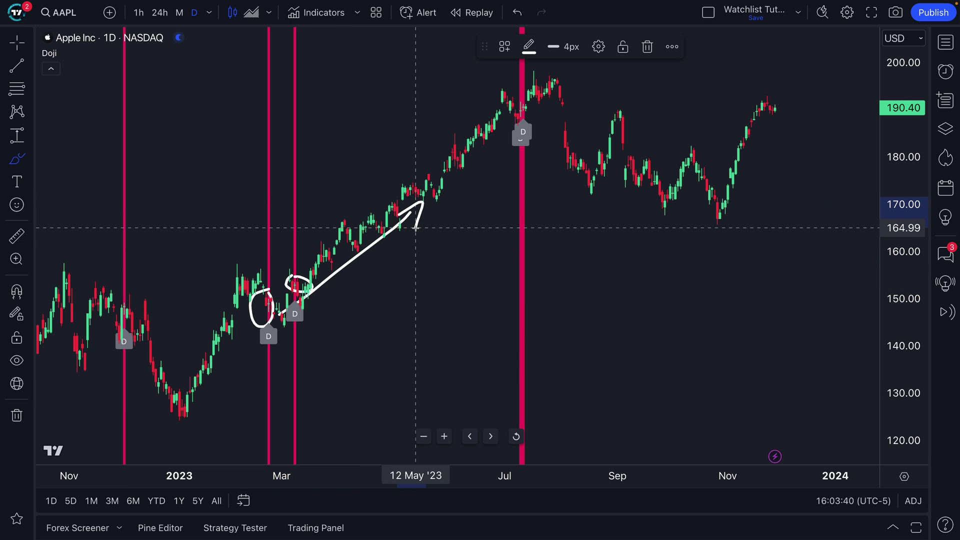
{"action": "key", "text": "ctrl+z"}
{"action": "key", "text": "ctrl+z"}
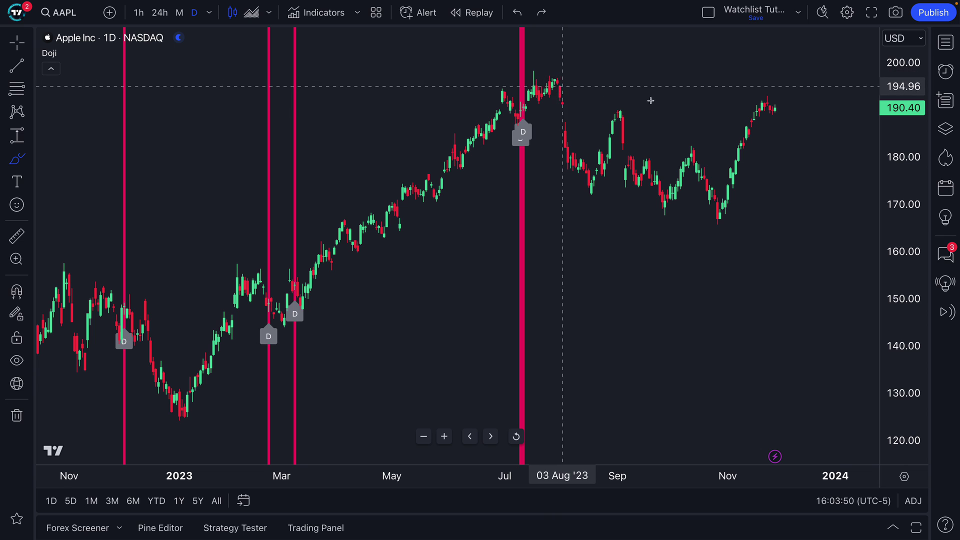
Circle the price action from July to November 2023 with the brush, delete the drawing, and return to the cross cursor.
{"action": "mouse_move", "coordinate": [766, 78]}
{"action": "left_mouse_down"}
{"action": "mouse_move", "coordinate": [634, 100]}
{"action": "mouse_move", "coordinate": [580, 198]}
{"action": "left_mouse_up"}
{"action": "mouse_move", "coordinate": [726, 208]}
{"action": "left_mouse_down"}
{"action": "mouse_move", "coordinate": [812, 99]}
{"action": "mouse_move", "coordinate": [587, 131]}
{"action": "mouse_move", "coordinate": [720, 212]}
{"action": "mouse_move", "coordinate": [736, 87]}
{"action": "mouse_move", "coordinate": [712, 86]}
{"action": "left_mouse_up"}
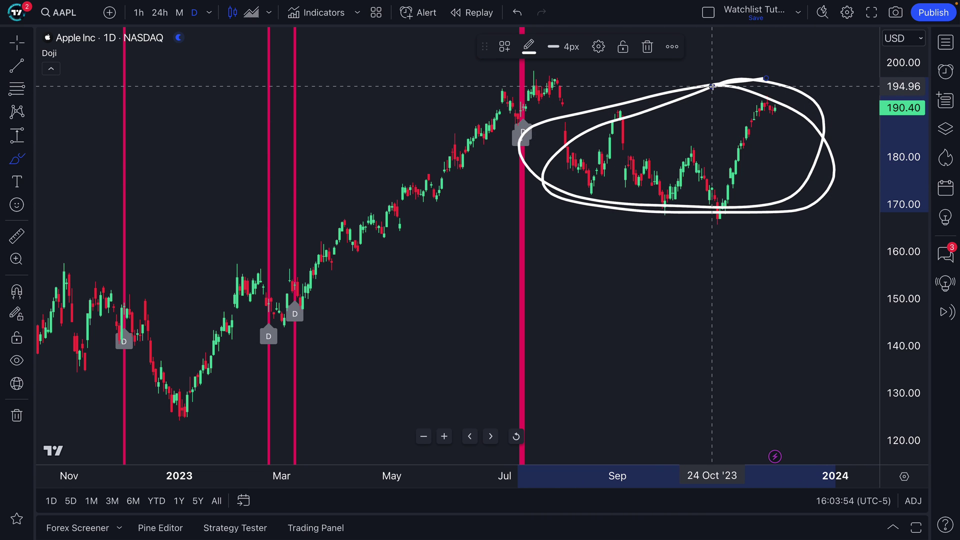
{"action": "key", "text": "Delete"}
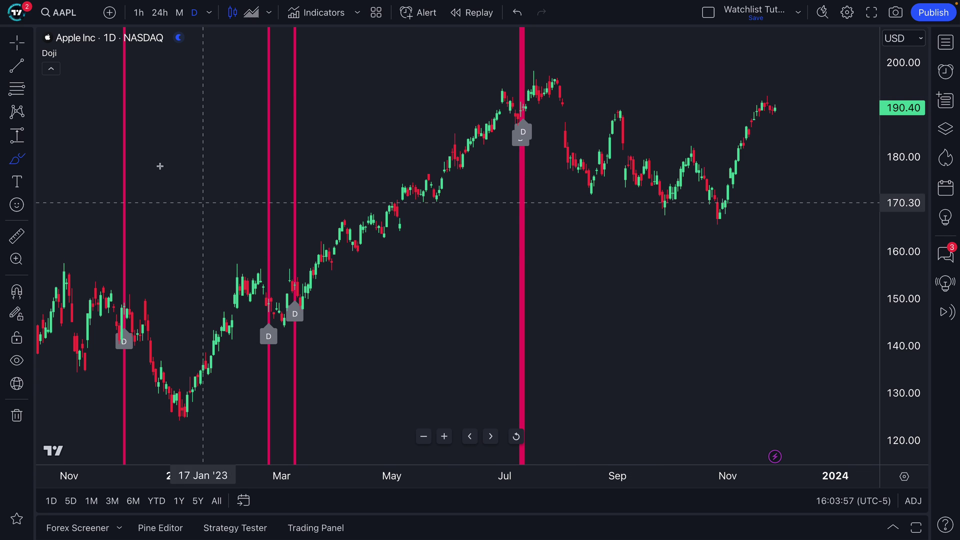
{"action": "left_click", "coordinate": [14, 46]}
{"action": "scroll", "coordinate": [266, 131], "scroll_direction": "up", "scroll_amount": 3}
{"action": "scroll", "coordinate": [364, 128], "scroll_direction": "left", "scroll_amount": 3}
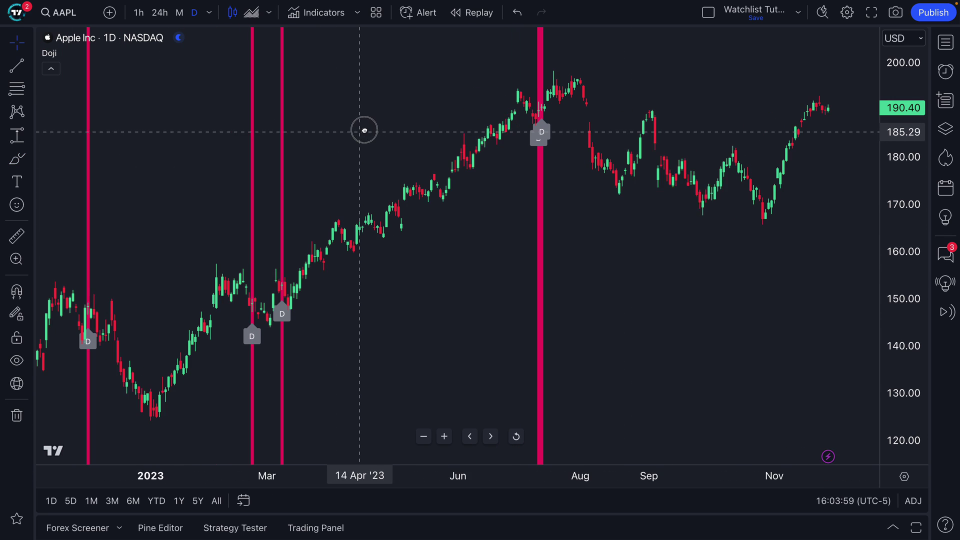
{"action": "scroll", "coordinate": [363, 130], "scroll_direction": "up", "scroll_amount": 2}
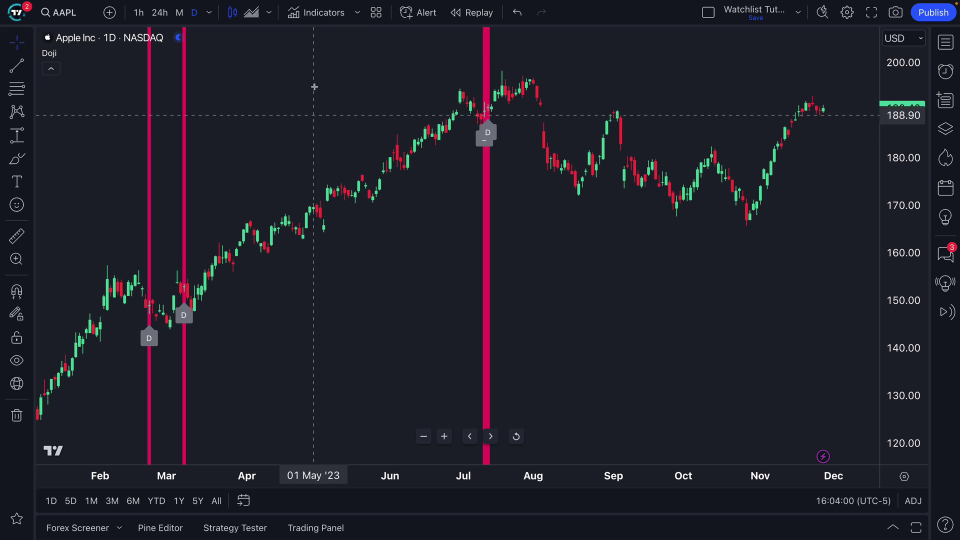
Find Hammer - Bullish among the candlestick patterns in the indicators library, read its help article, and close the article and library.
{"action": "left_click", "coordinate": [330, 18]}
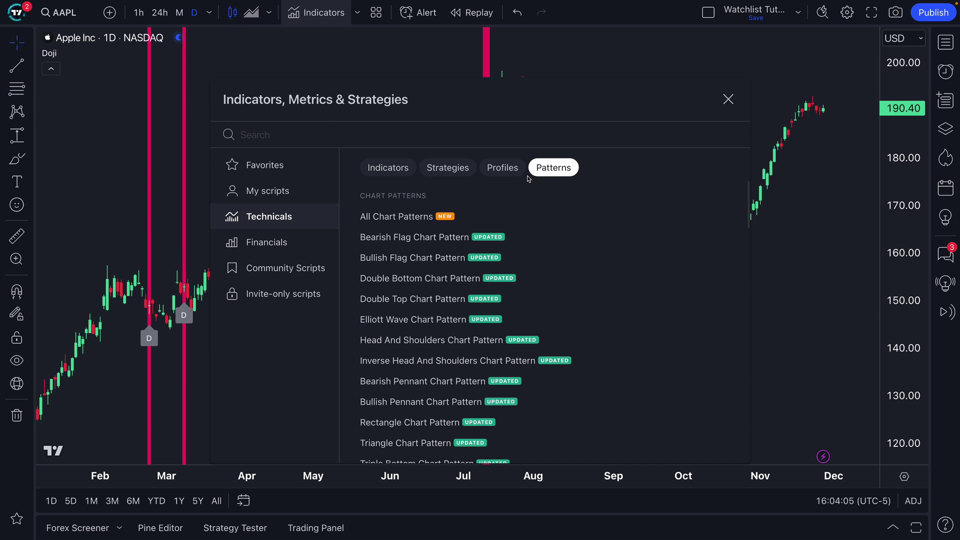
{"action": "scroll", "coordinate": [447, 319], "scroll_direction": "down", "scroll_amount": 5}
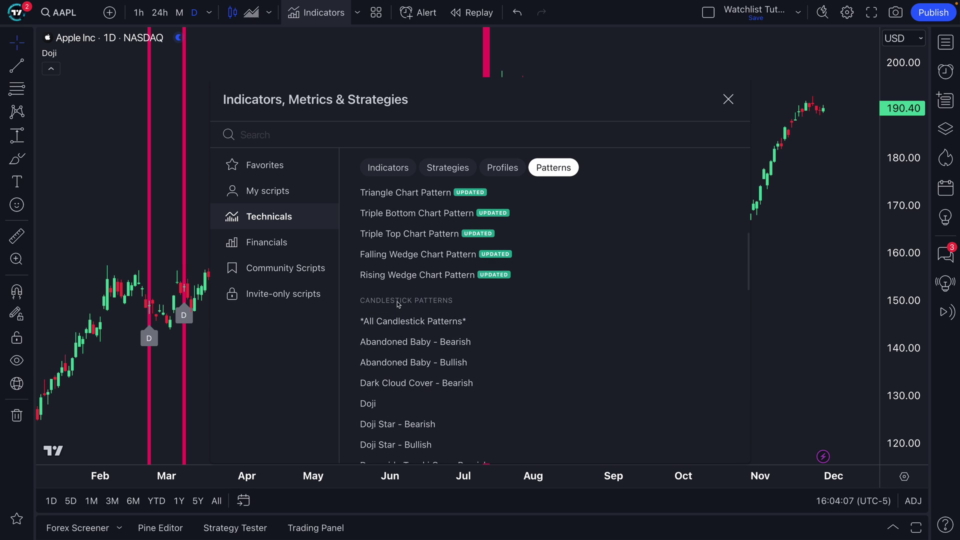
{"action": "scroll", "coordinate": [417, 359], "scroll_direction": "down", "scroll_amount": 5}
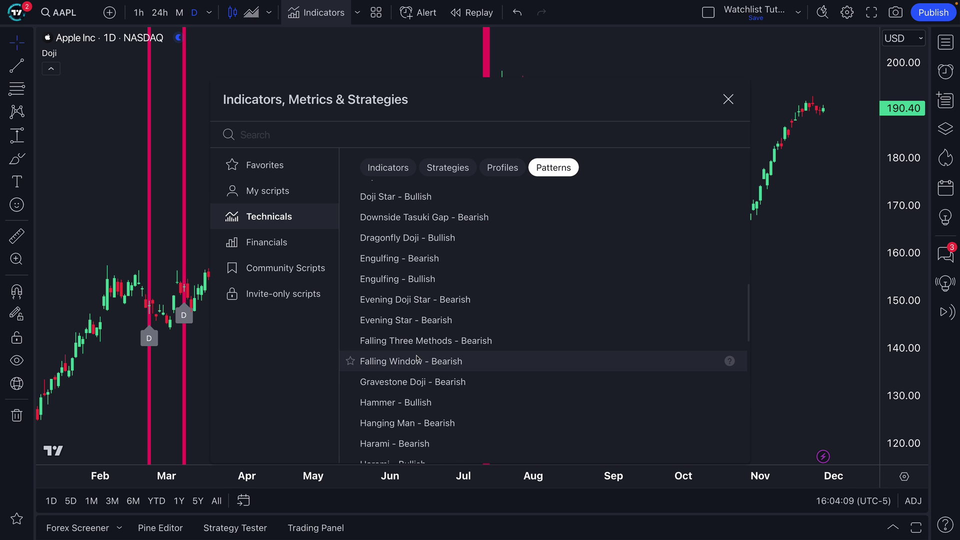
{"action": "scroll", "coordinate": [418, 365], "scroll_direction": "down", "scroll_amount": 5}
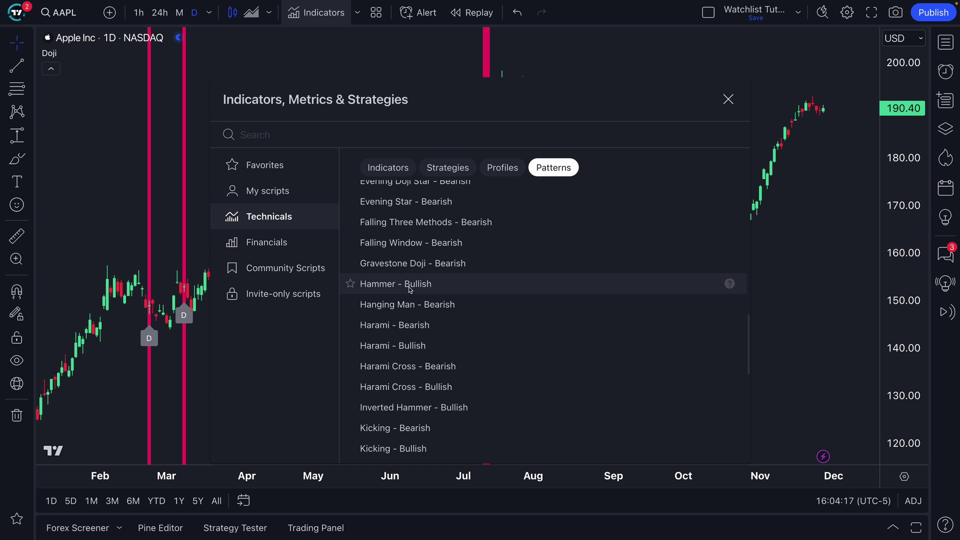
{"action": "left_click", "coordinate": [729, 284]}
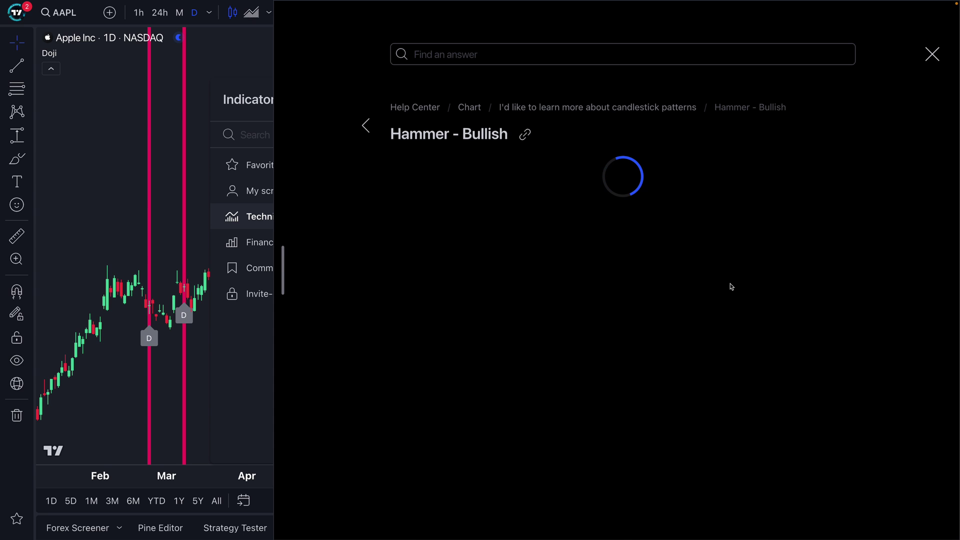
{"action": "scroll", "coordinate": [597, 364], "scroll_direction": "down", "scroll_amount": 8}
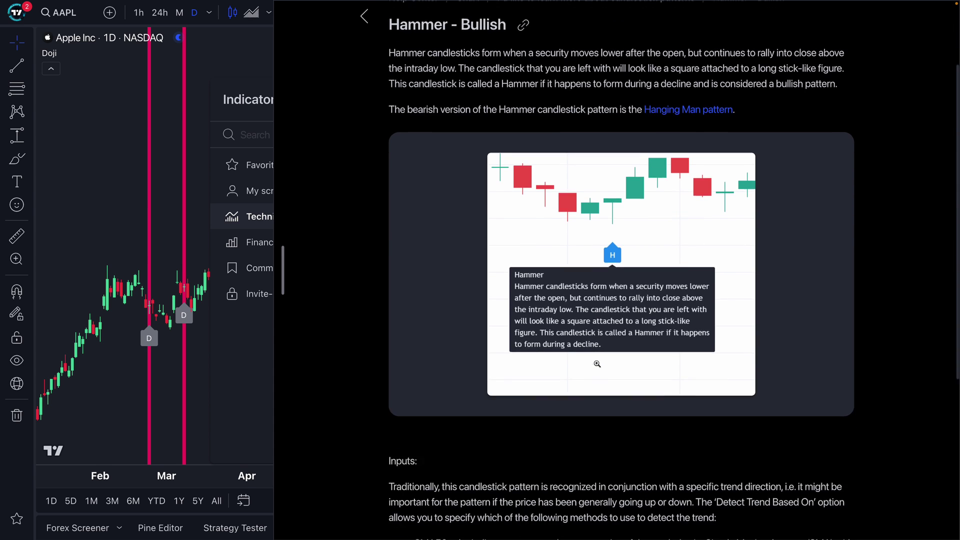
{"action": "scroll", "coordinate": [597, 363], "scroll_direction": "up", "scroll_amount": 8}
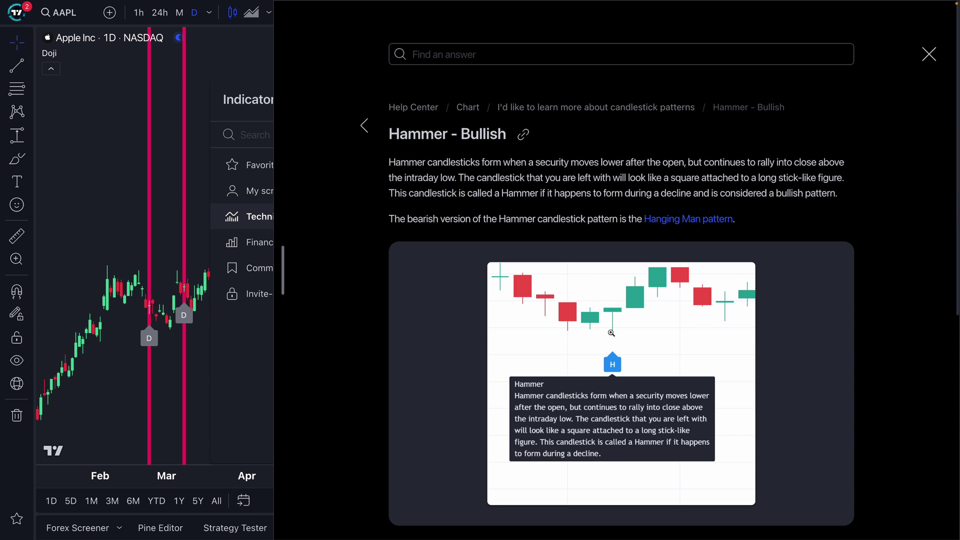
{"action": "left_click", "coordinate": [929, 54]}
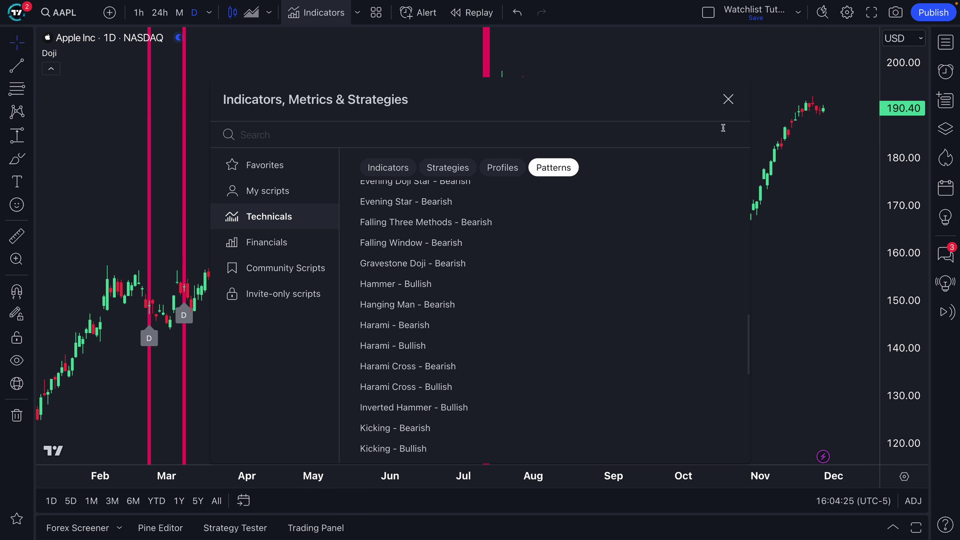
{"action": "left_click", "coordinate": [727, 100]}
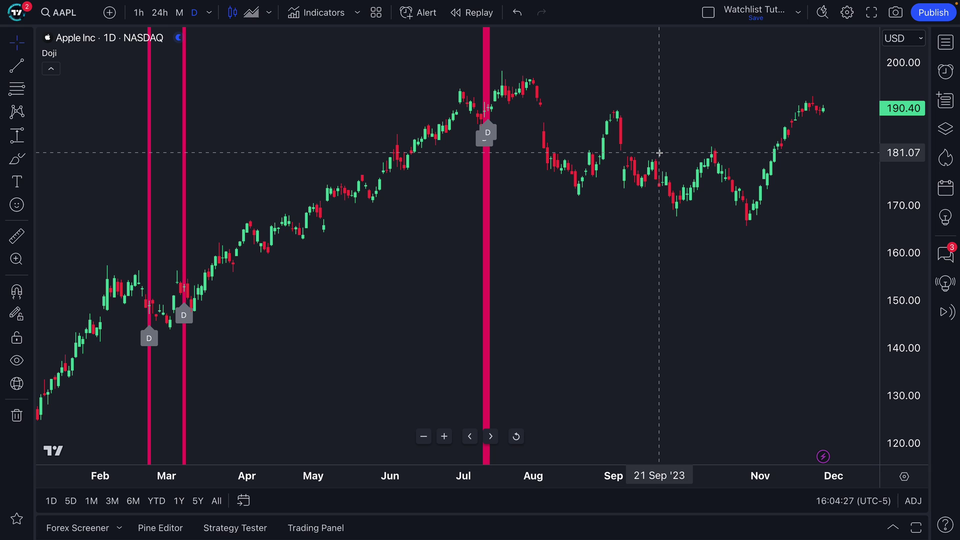
{"action": "key", "text": "super+shift+5"}
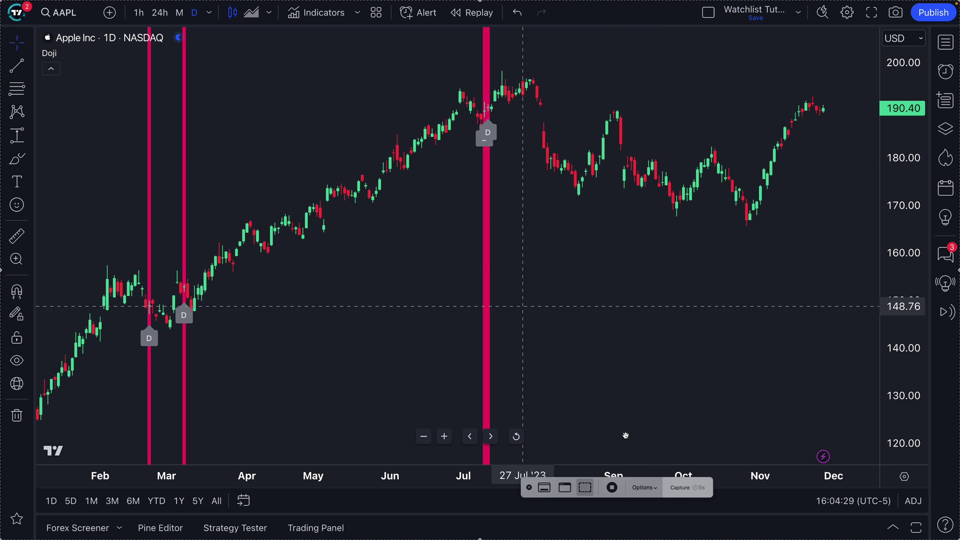